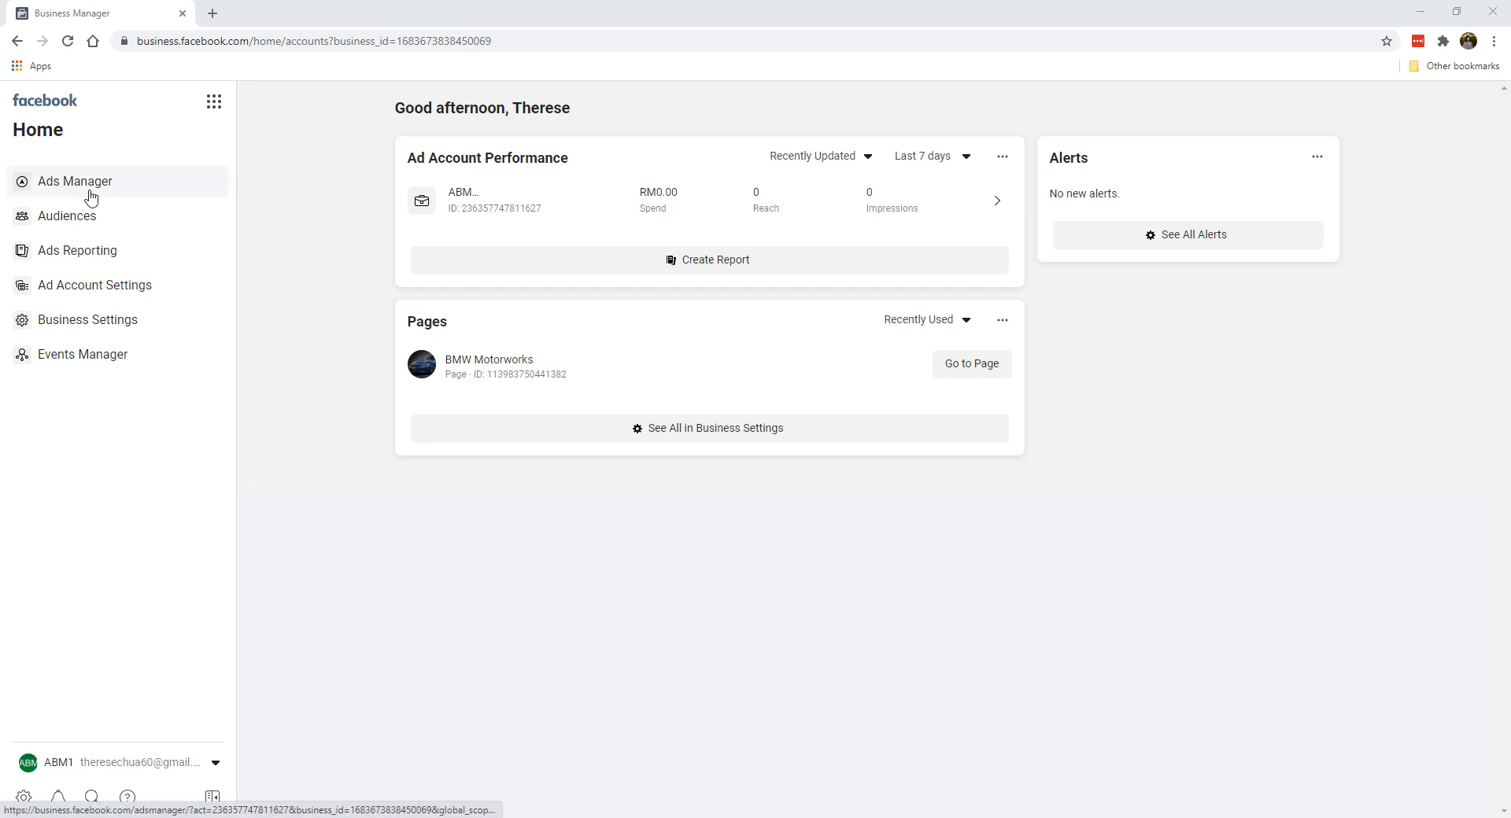
- Open the ad account from the Ad Account Performance overview and start customizing its campaign table columns
{"action": "left_click", "coordinate": [459, 204]}
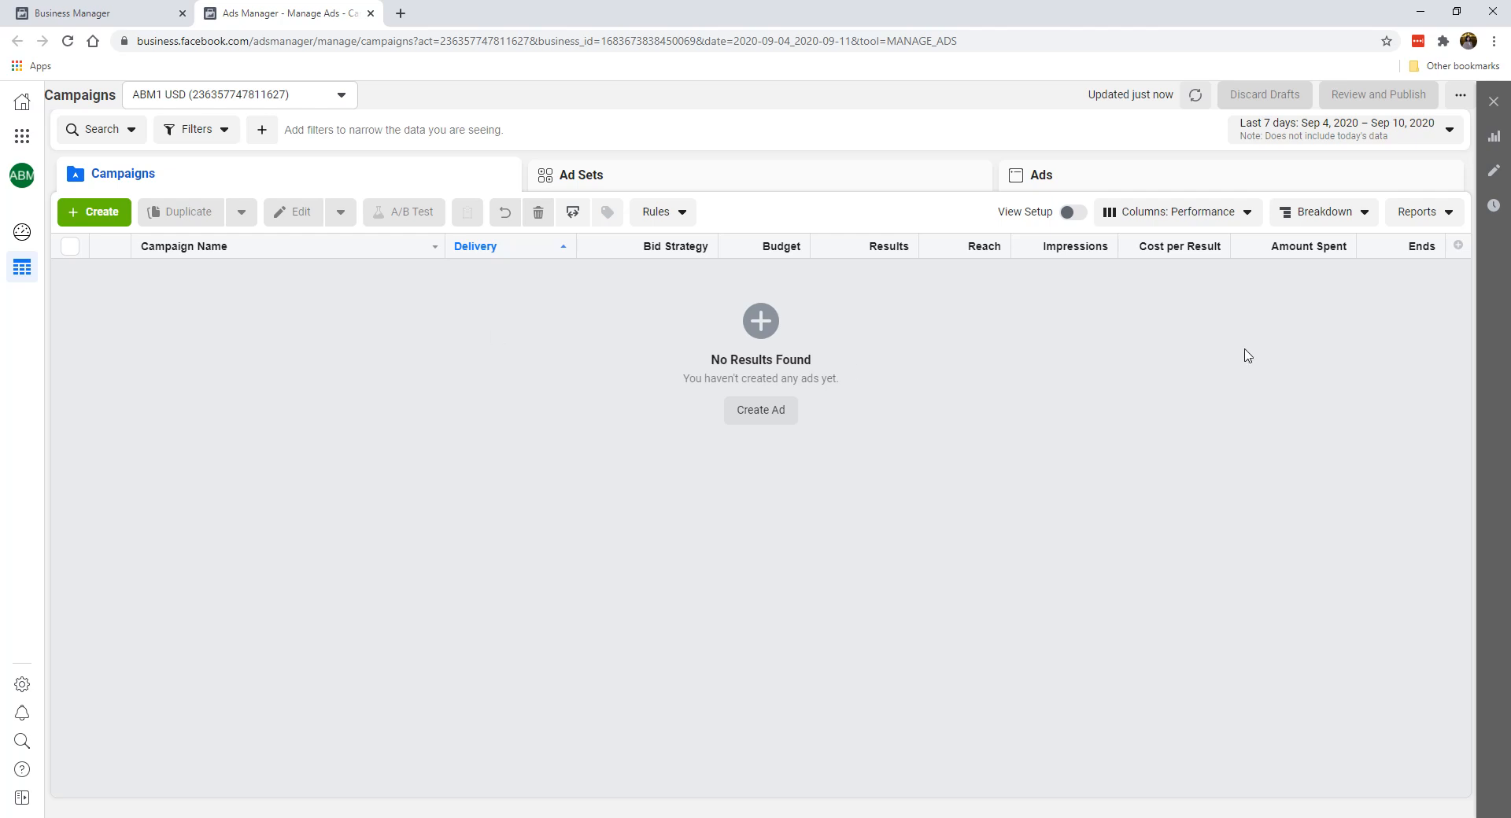
{"action": "left_click", "coordinate": [1175, 224]}
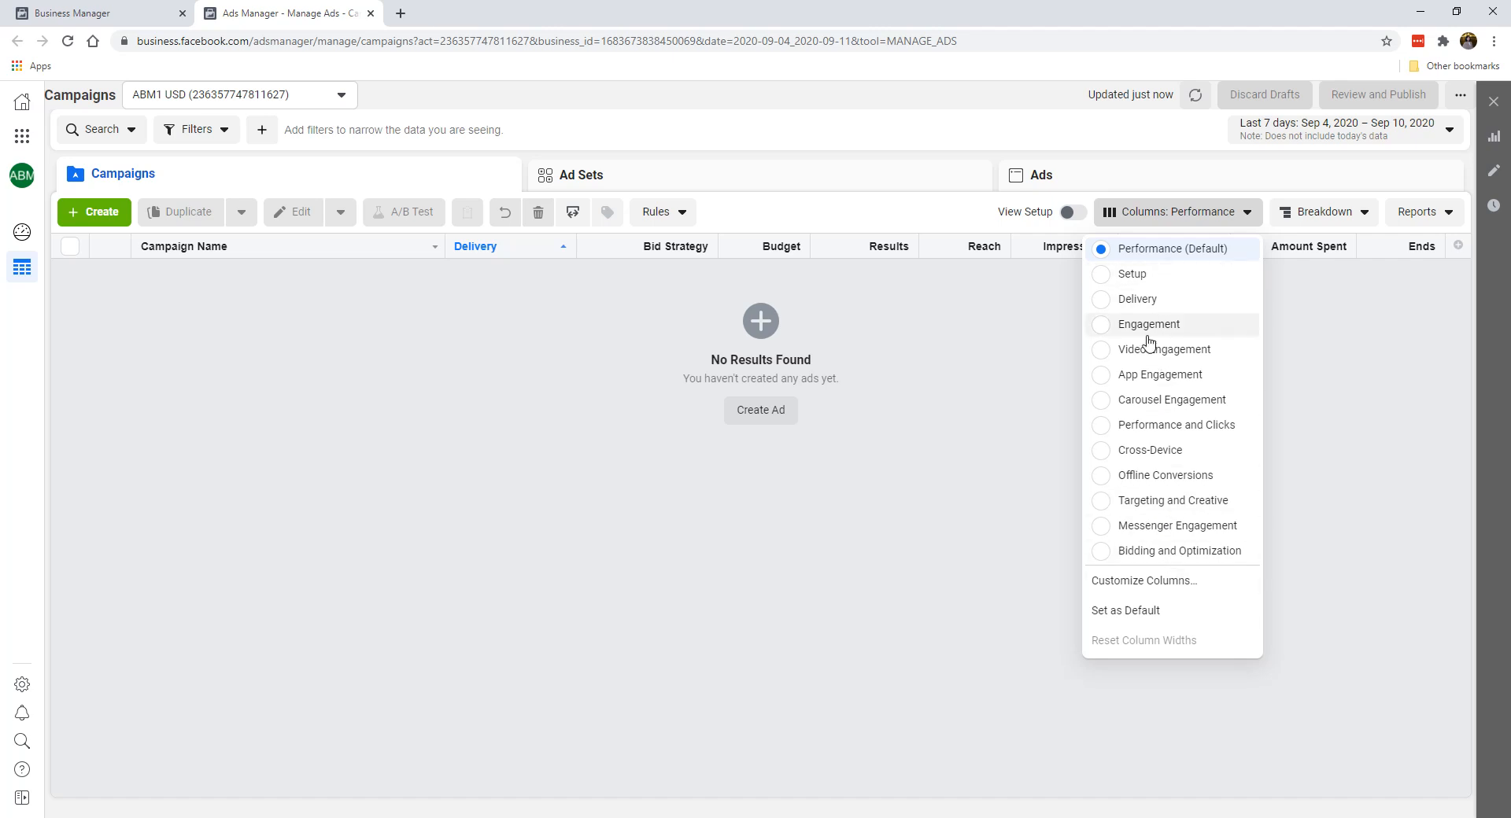
{"action": "left_click", "coordinate": [1156, 583]}
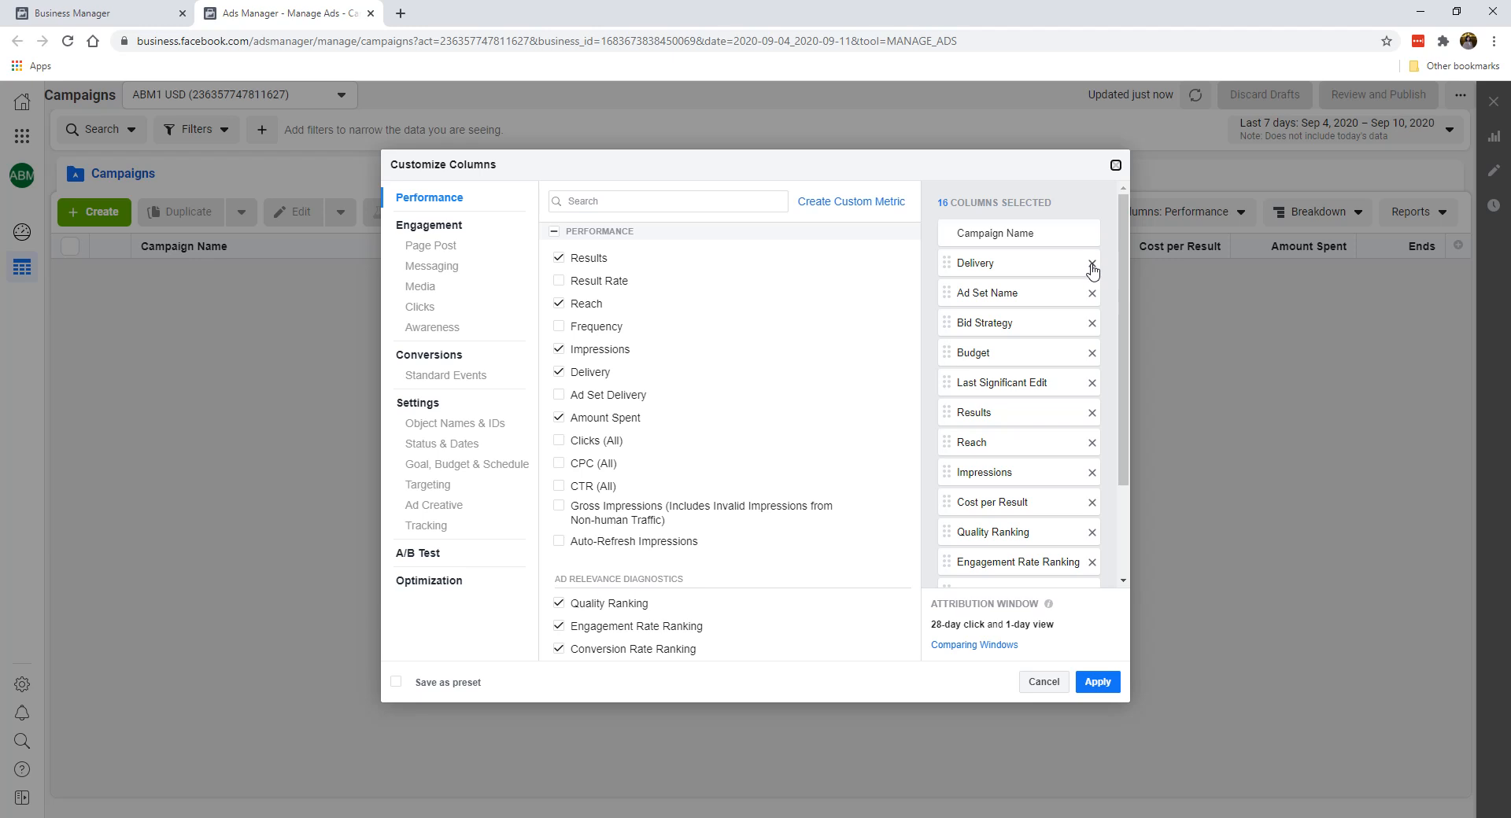
- Remove every removable column from the selected columns, keeping only Campaign Name
{"action": "mouse_move", "coordinate": [902, 317]}
{"action": "left_click", "coordinate": [1092, 264]}
{"action": "left_click", "coordinate": [1093, 265]}
{"action": "left_click", "coordinate": [1092, 264]}
{"action": "left_click", "coordinate": [1092, 265]}
{"action": "left_click", "coordinate": [1092, 265]}
{"action": "left_click", "coordinate": [1105, 264]}
{"action": "left_click", "coordinate": [1105, 264]}
{"action": "left_click", "coordinate": [1105, 264]}
{"action": "left_click", "coordinate": [1105, 263]}
{"action": "left_click", "coordinate": [1105, 263]}
{"action": "left_click", "coordinate": [1105, 264]}
{"action": "left_click", "coordinate": [1105, 263]}
{"action": "left_click", "coordinate": [1104, 263]}
{"action": "left_click", "coordinate": [1104, 264]}
{"action": "left_click", "coordinate": [1104, 264]}
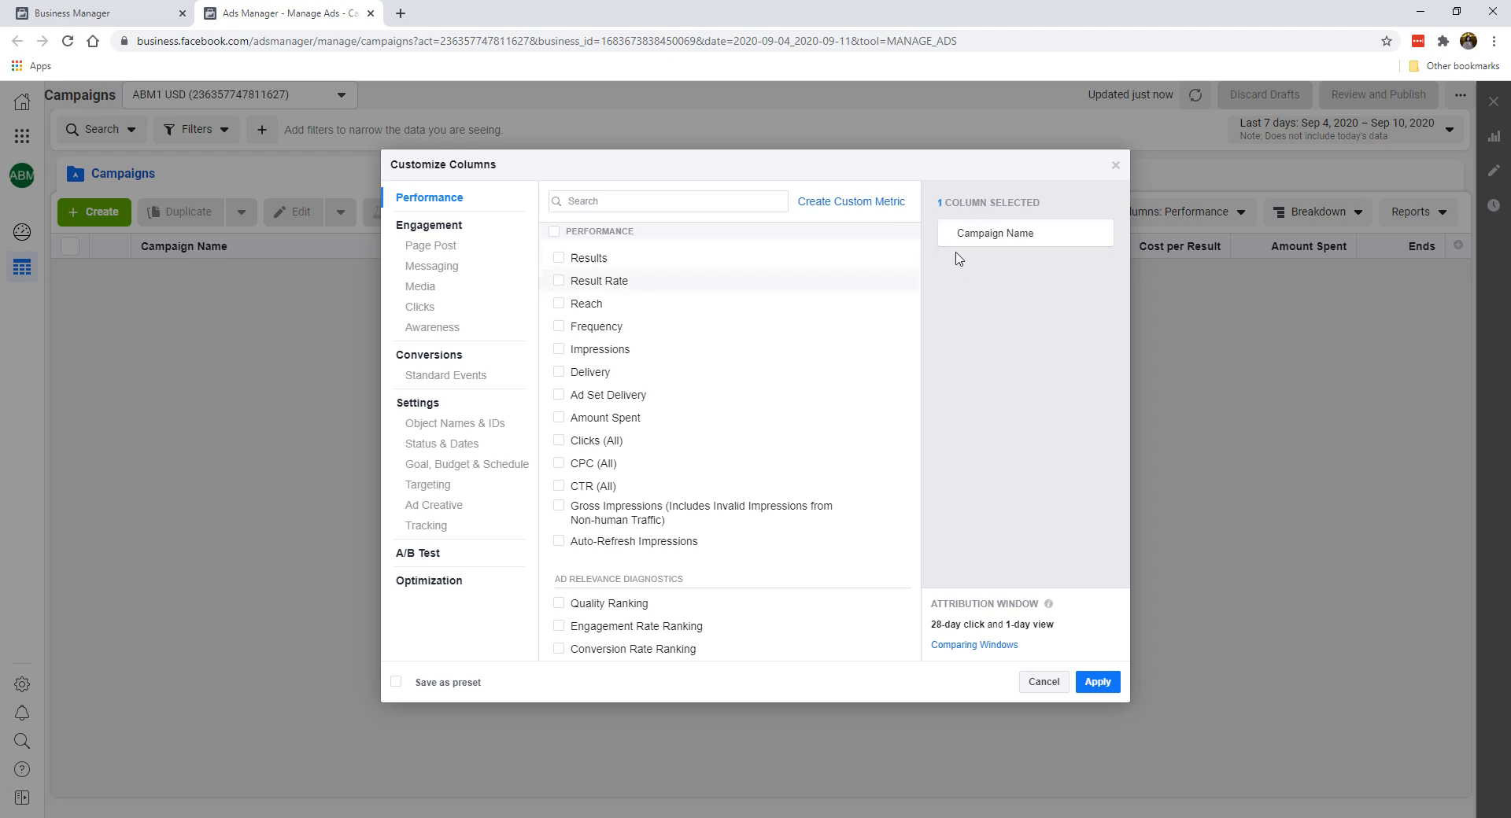
- Add Ad Set Delivery from the performance metrics to the selected columns
{"action": "mouse_move", "coordinate": [810, 295]}
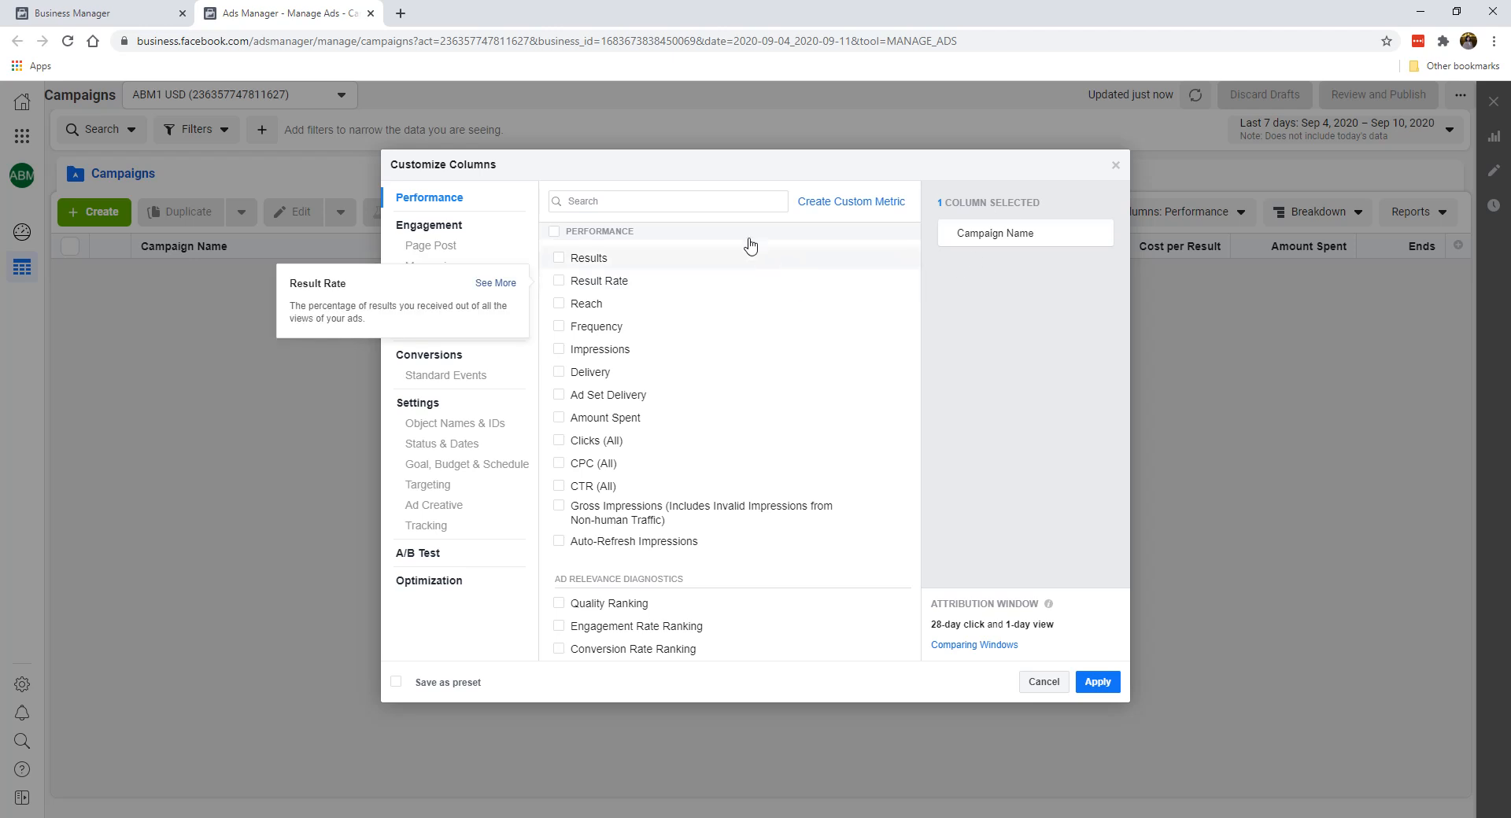
{"action": "left_click", "coordinate": [736, 200]}
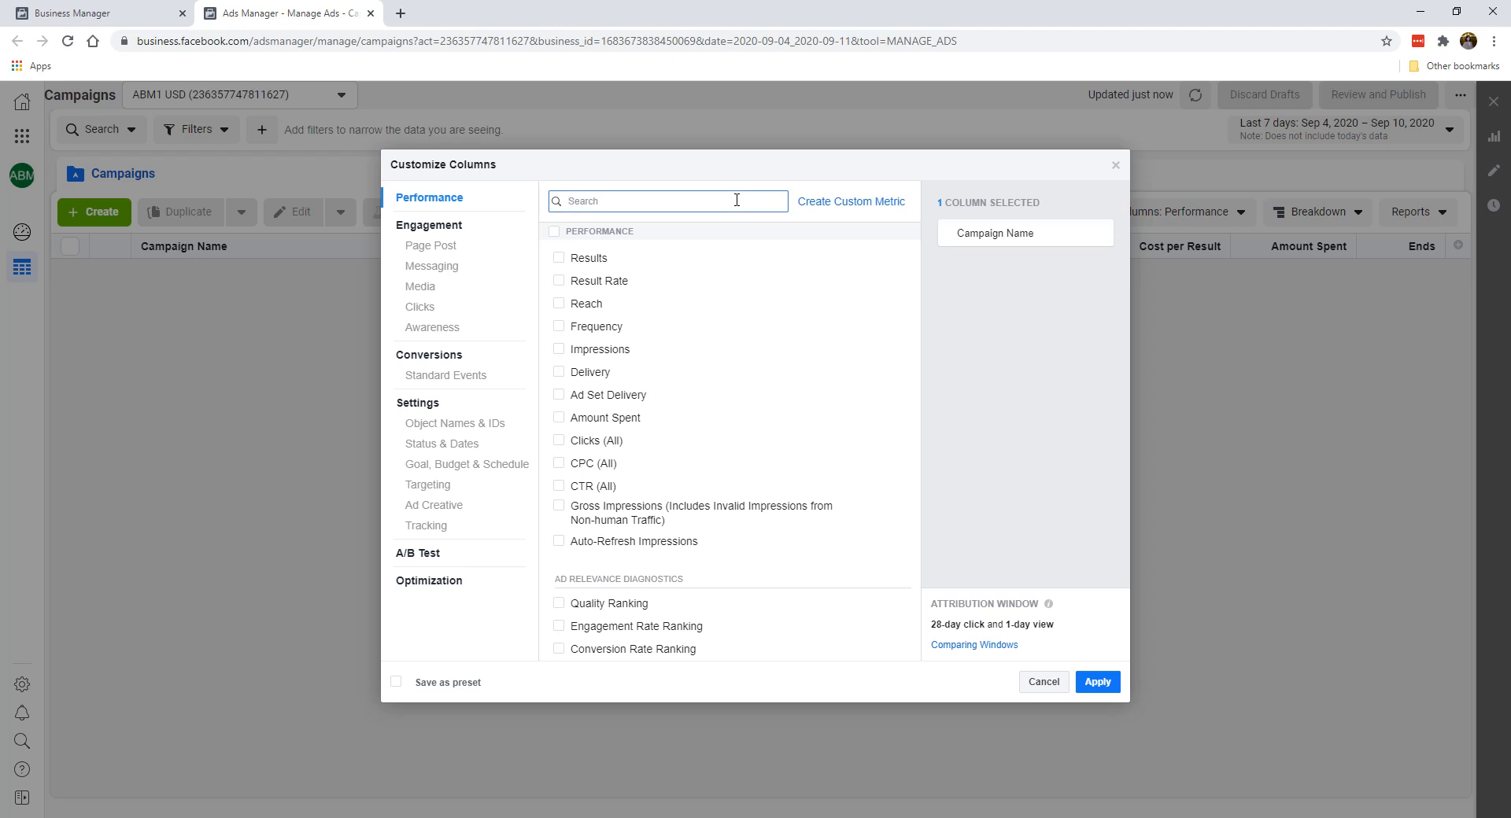
{"action": "left_click", "coordinate": [617, 399]}
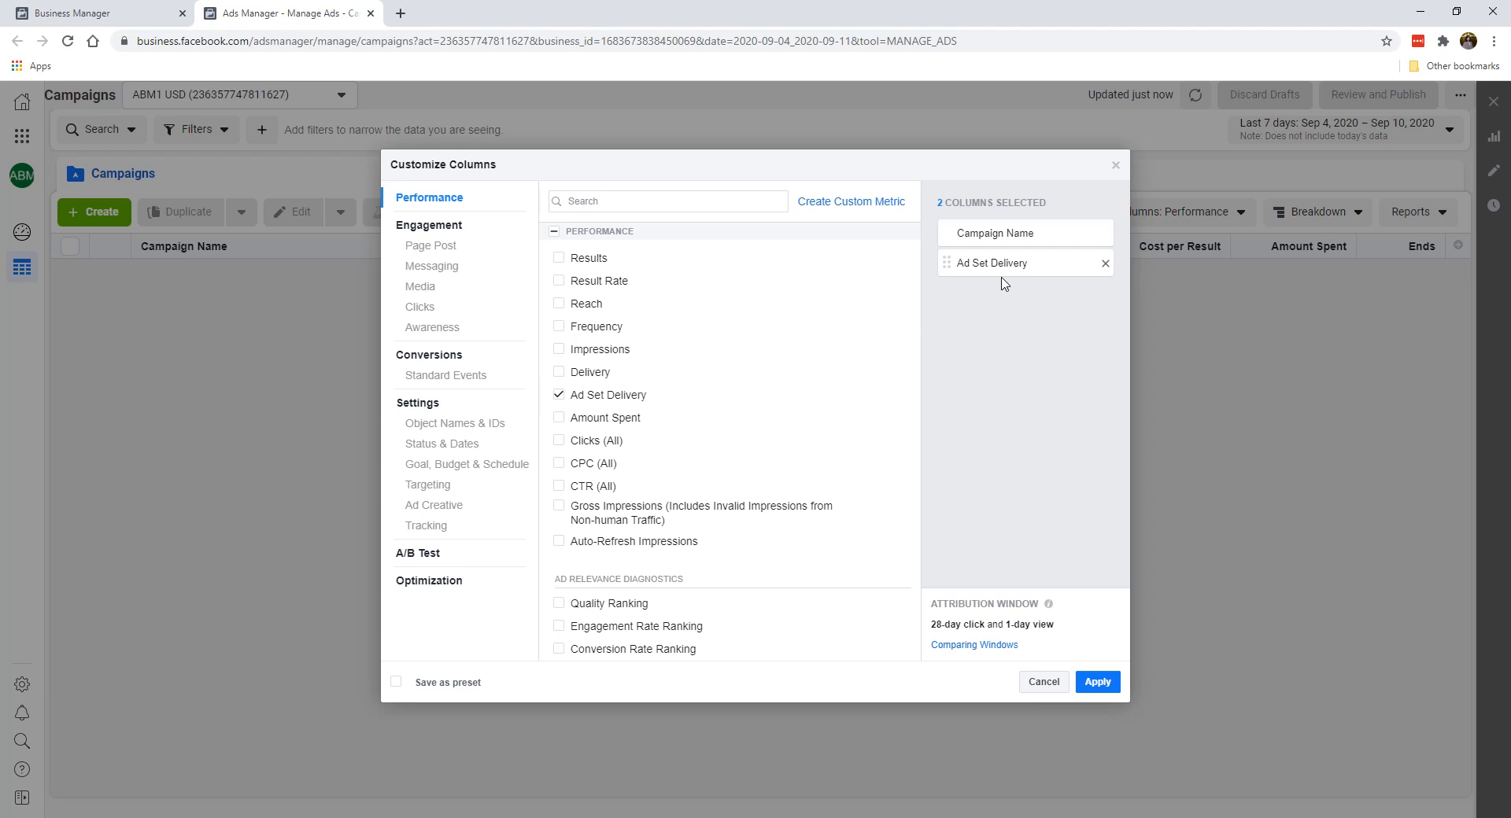
{"action": "left_click", "coordinate": [728, 207]}
{"action": "type", "text": "bu"}
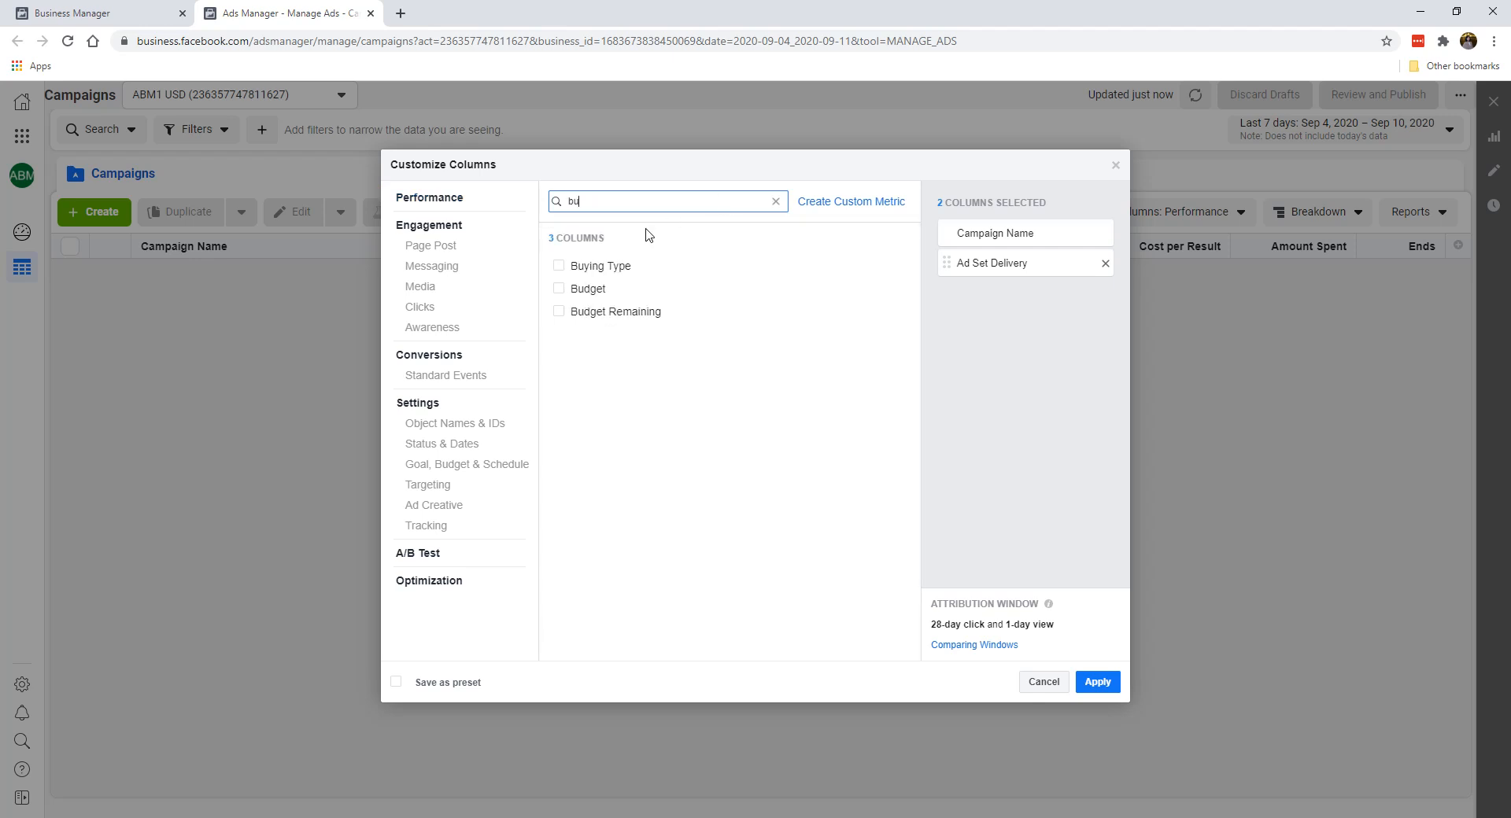
{"action": "key", "text": "BackSpace"}
{"action": "key", "text": "BackSpace"}
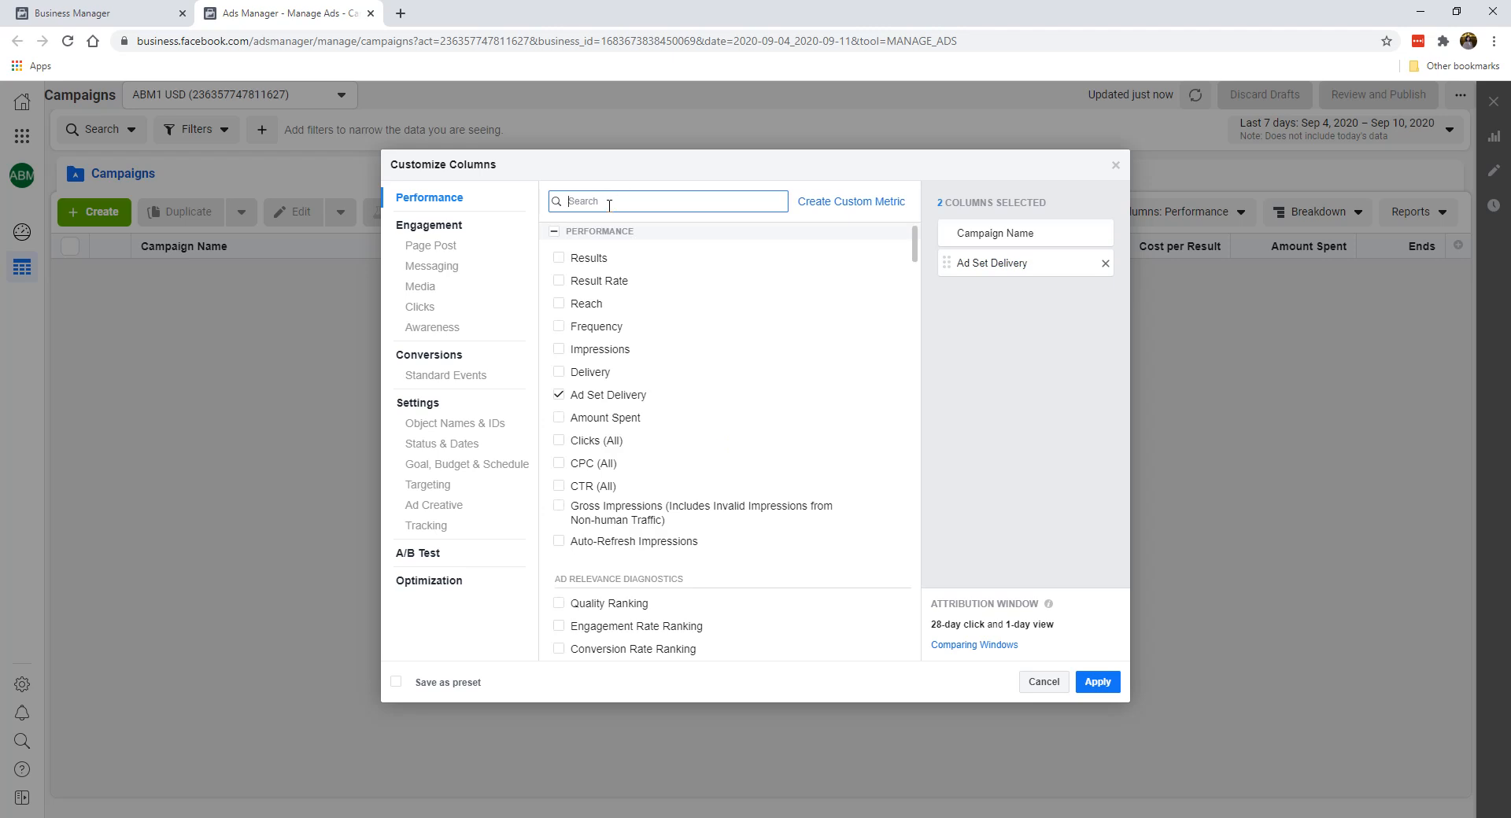
{"action": "mouse_move", "coordinate": [914, 252]}
{"action": "left_mouse_down"}
{"action": "mouse_move", "coordinate": [904, 613]}
{"action": "mouse_move", "coordinate": [833, 532]}
{"action": "mouse_move", "coordinate": [950, 304]}
{"action": "mouse_move", "coordinate": [931, 239]}
{"action": "mouse_move", "coordinate": [890, 611]}
{"action": "mouse_move", "coordinate": [905, 236]}
{"action": "left_mouse_up"}
- Search the available metrics for "budg" and add the Budget column
{"action": "left_click", "coordinate": [599, 200]}
{"action": "type", "text": "budg"}
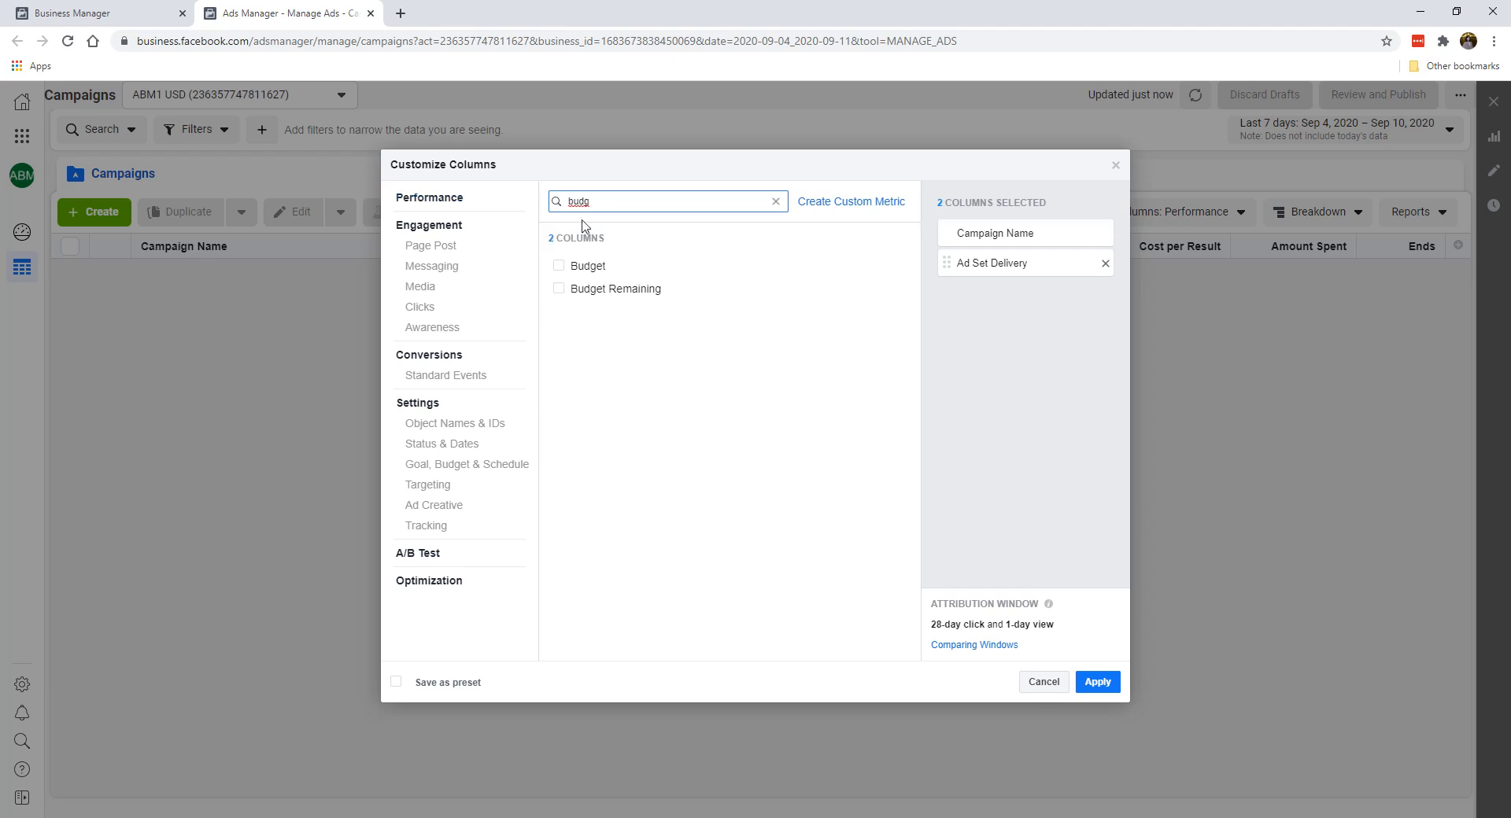
{"action": "left_click", "coordinate": [560, 268]}
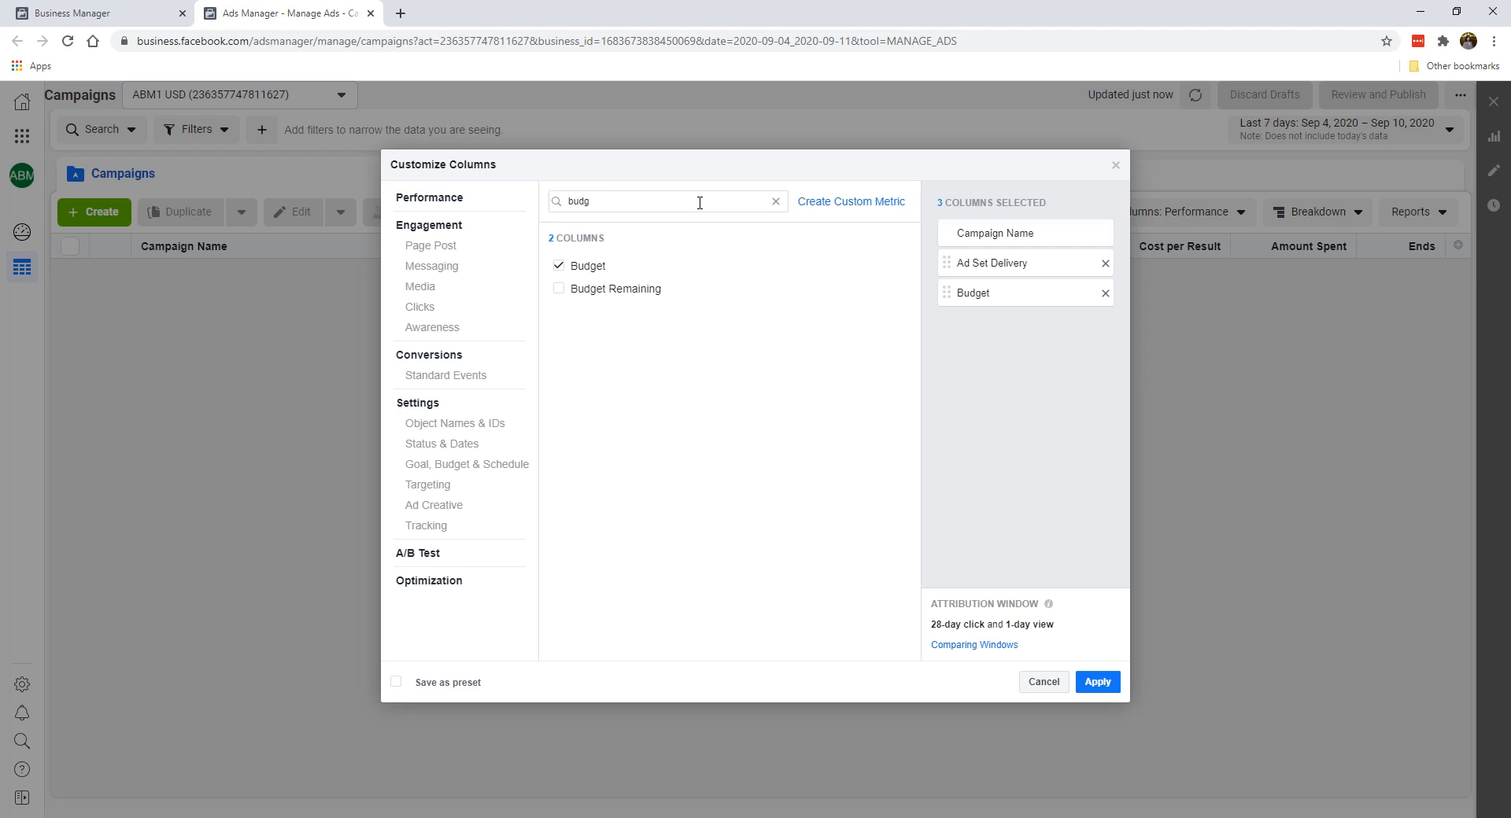
- Search the available metrics for "amount" and add the Amount Spent column
{"action": "left_click_drag", "start_coordinate": [699, 203], "coordinate": [531, 181]}
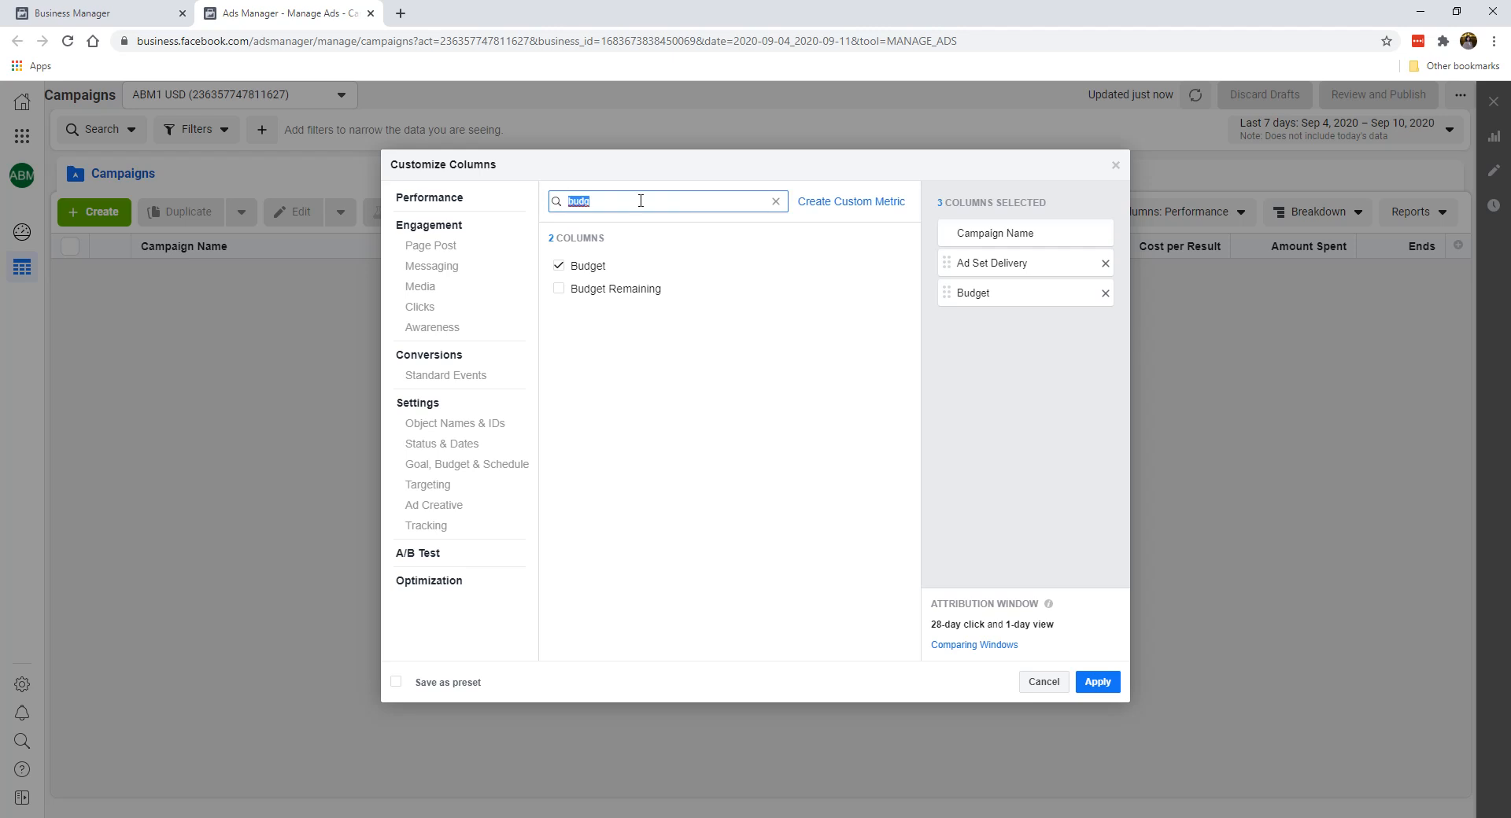
{"action": "key", "text": "BackSpace"}
{"action": "type", "text": "amount"}
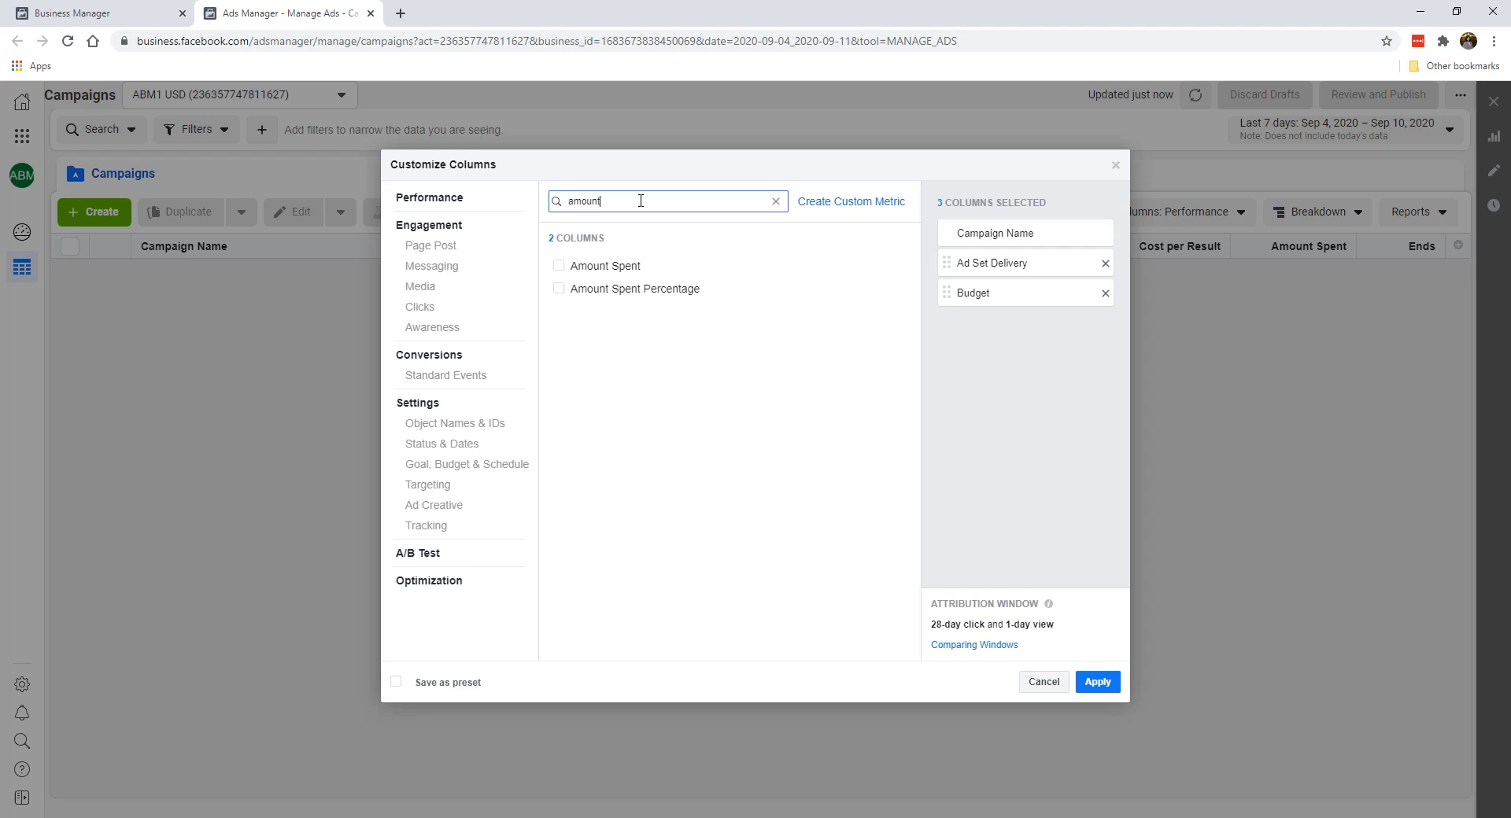
{"action": "left_click", "coordinate": [612, 267]}
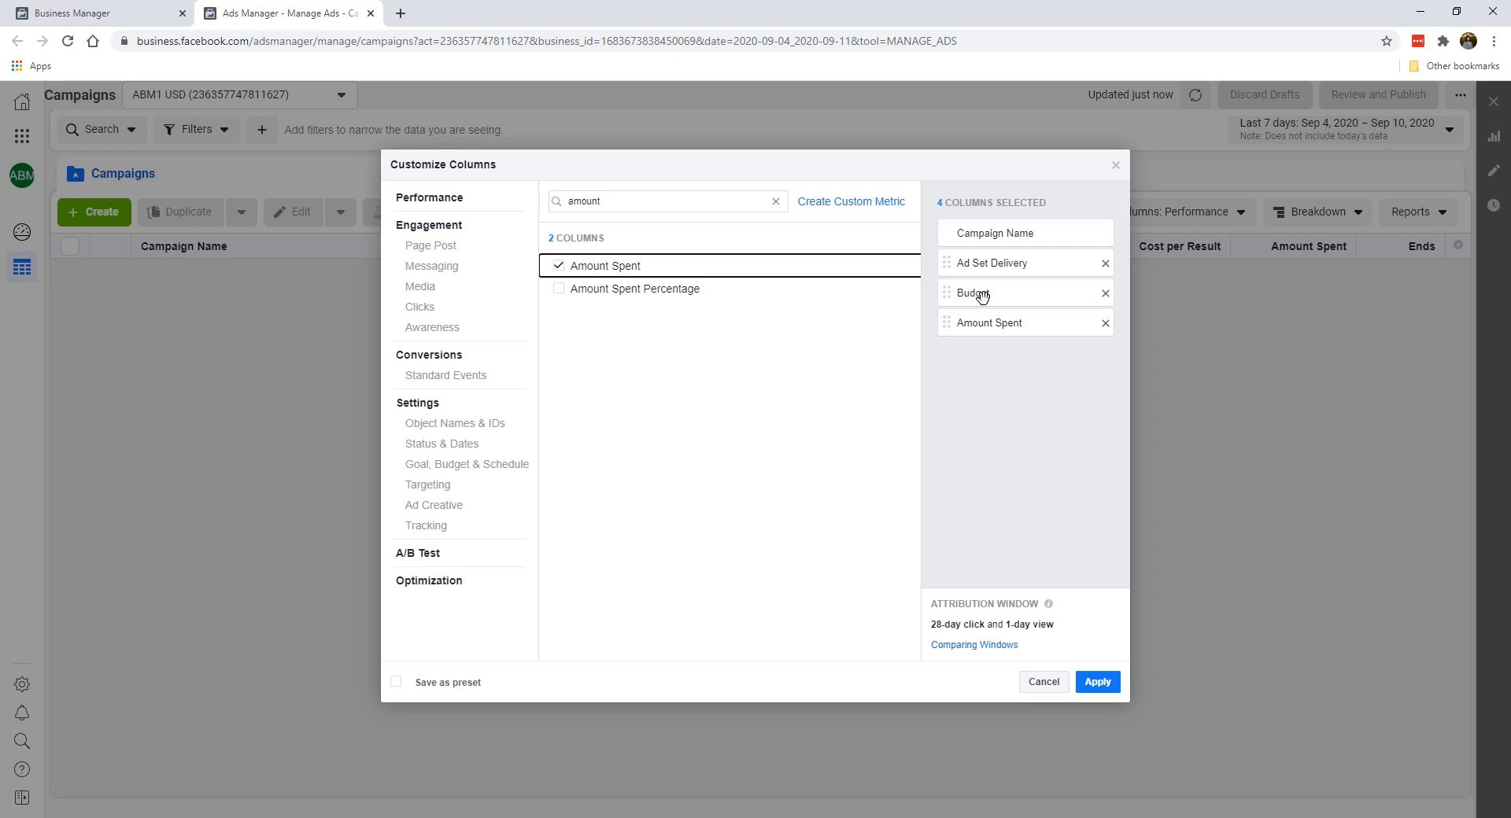
- Search the metrics for "impr" and add the Impressions and CPM (Cost per 1,000 Impressions) columns
{"action": "double_click", "coordinate": [574, 202]}
{"action": "key", "text": "BackSpace"}
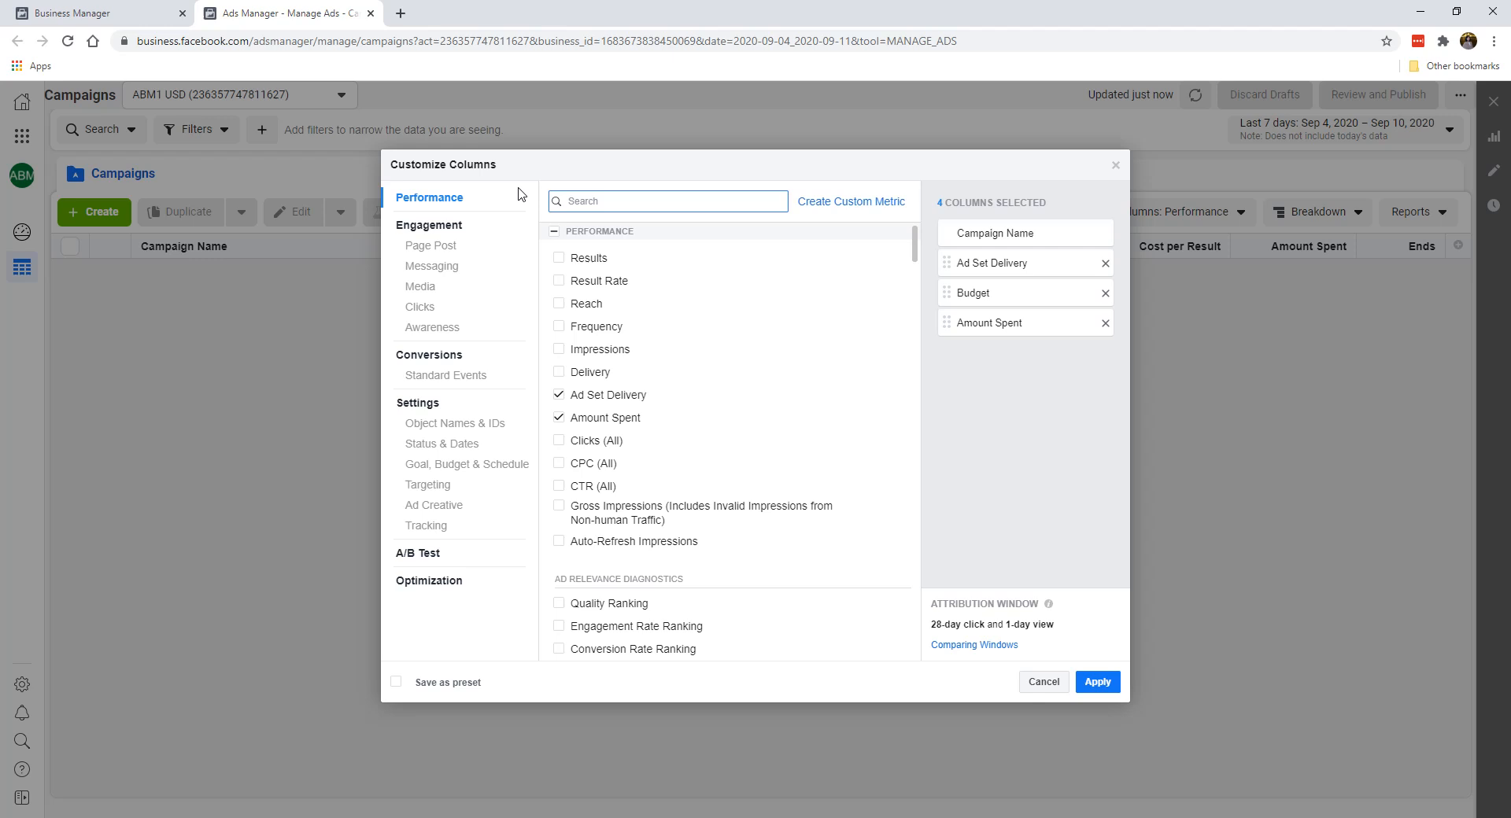
{"action": "type", "text": "impr"}
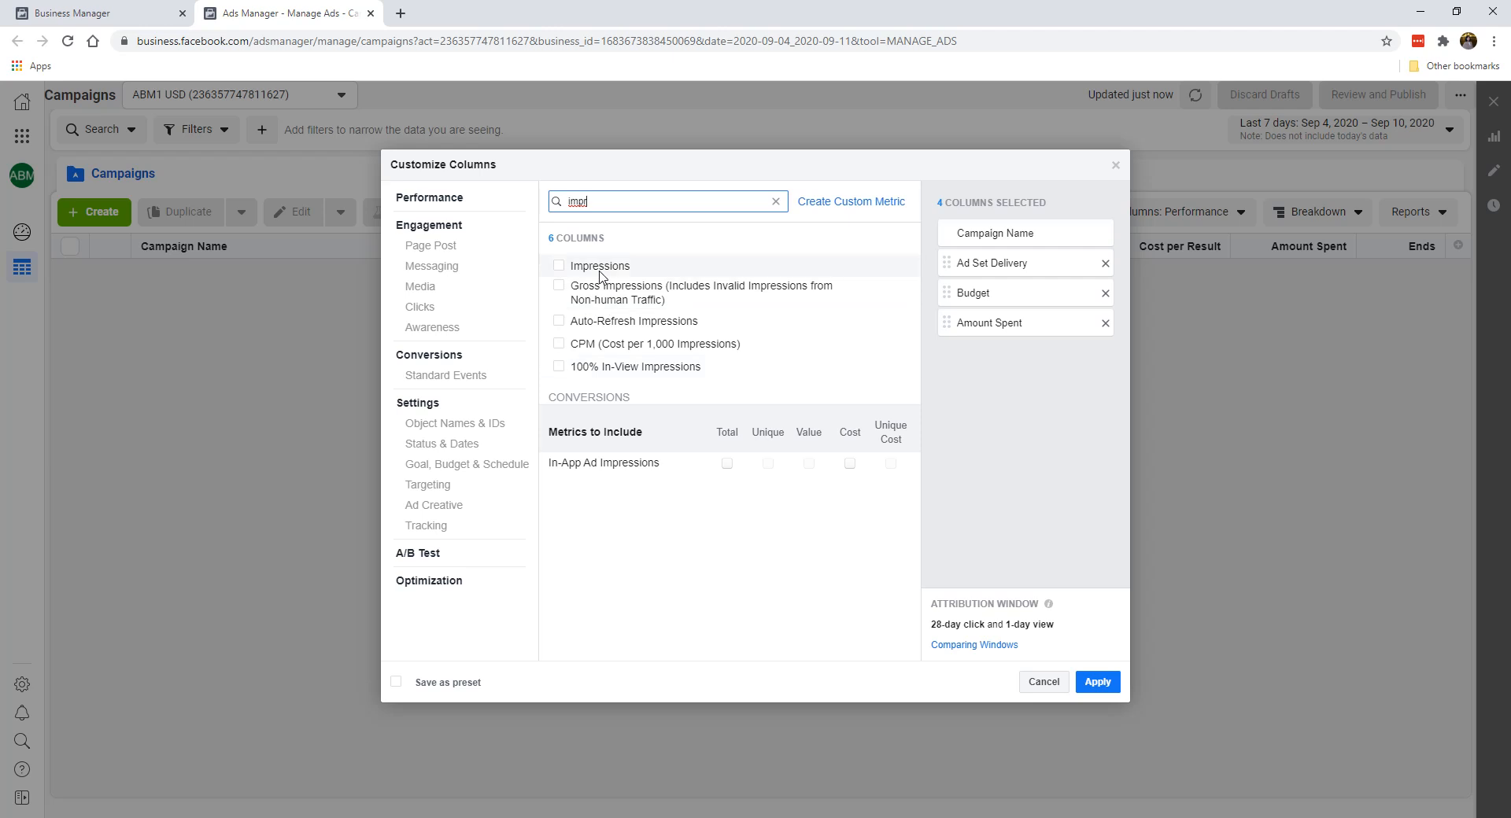
{"action": "left_click", "coordinate": [559, 267]}
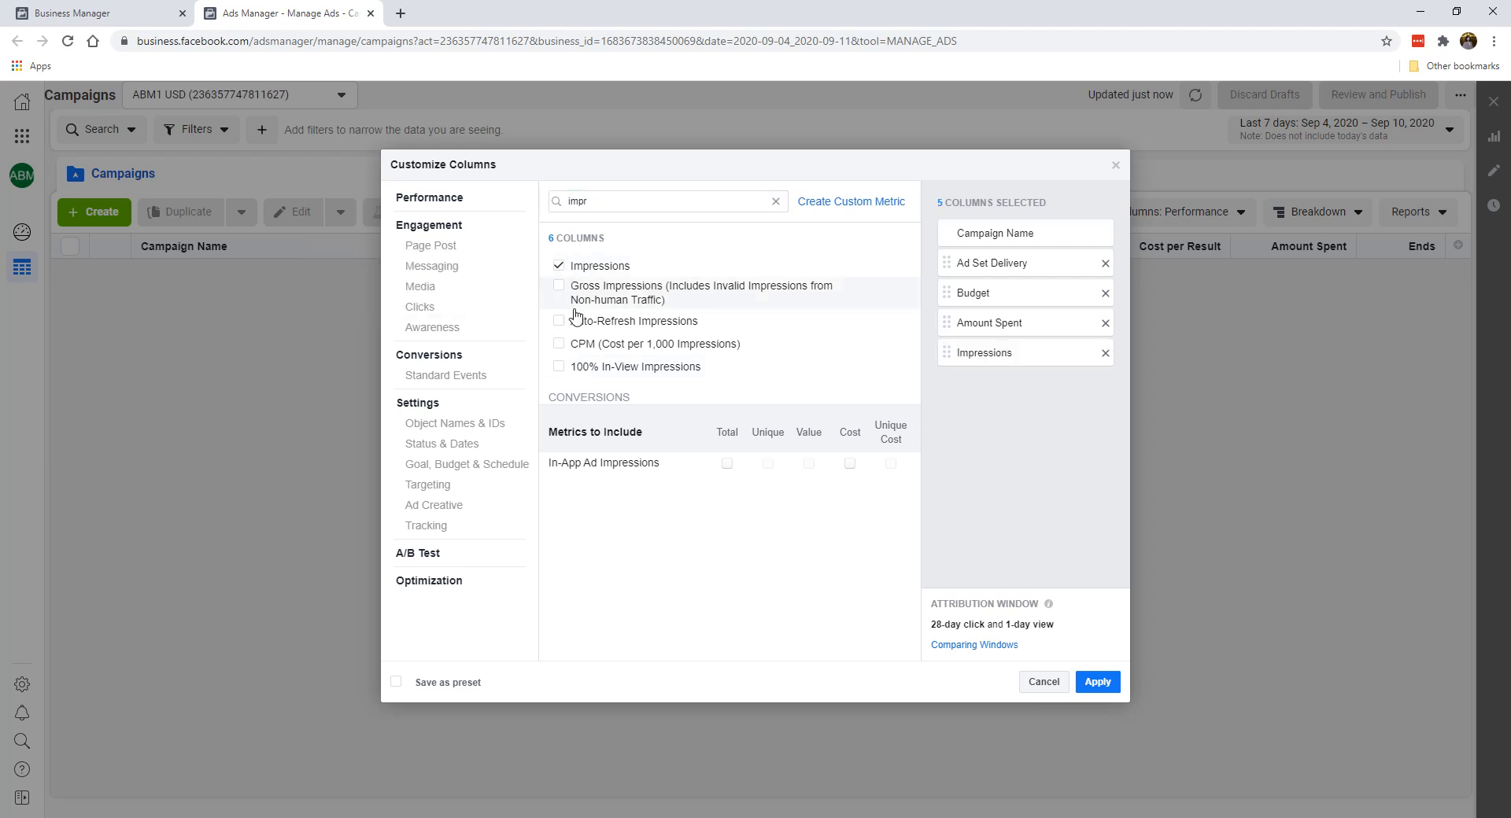
{"action": "left_click", "coordinate": [559, 345]}
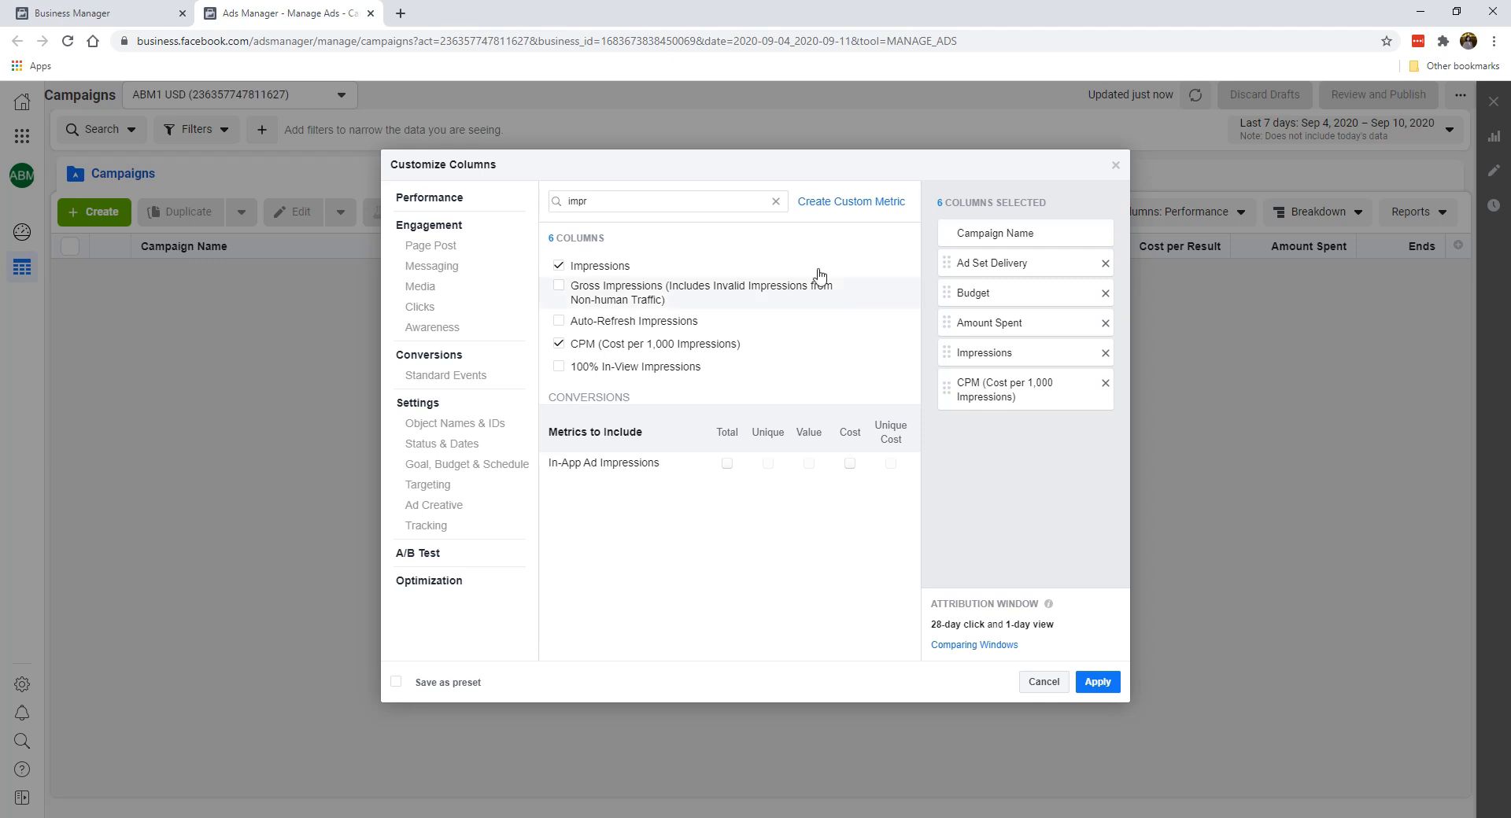
- Try placing a Reach column directly above Impressions in the selected columns, and remove it again
{"action": "left_click", "coordinate": [775, 201]}
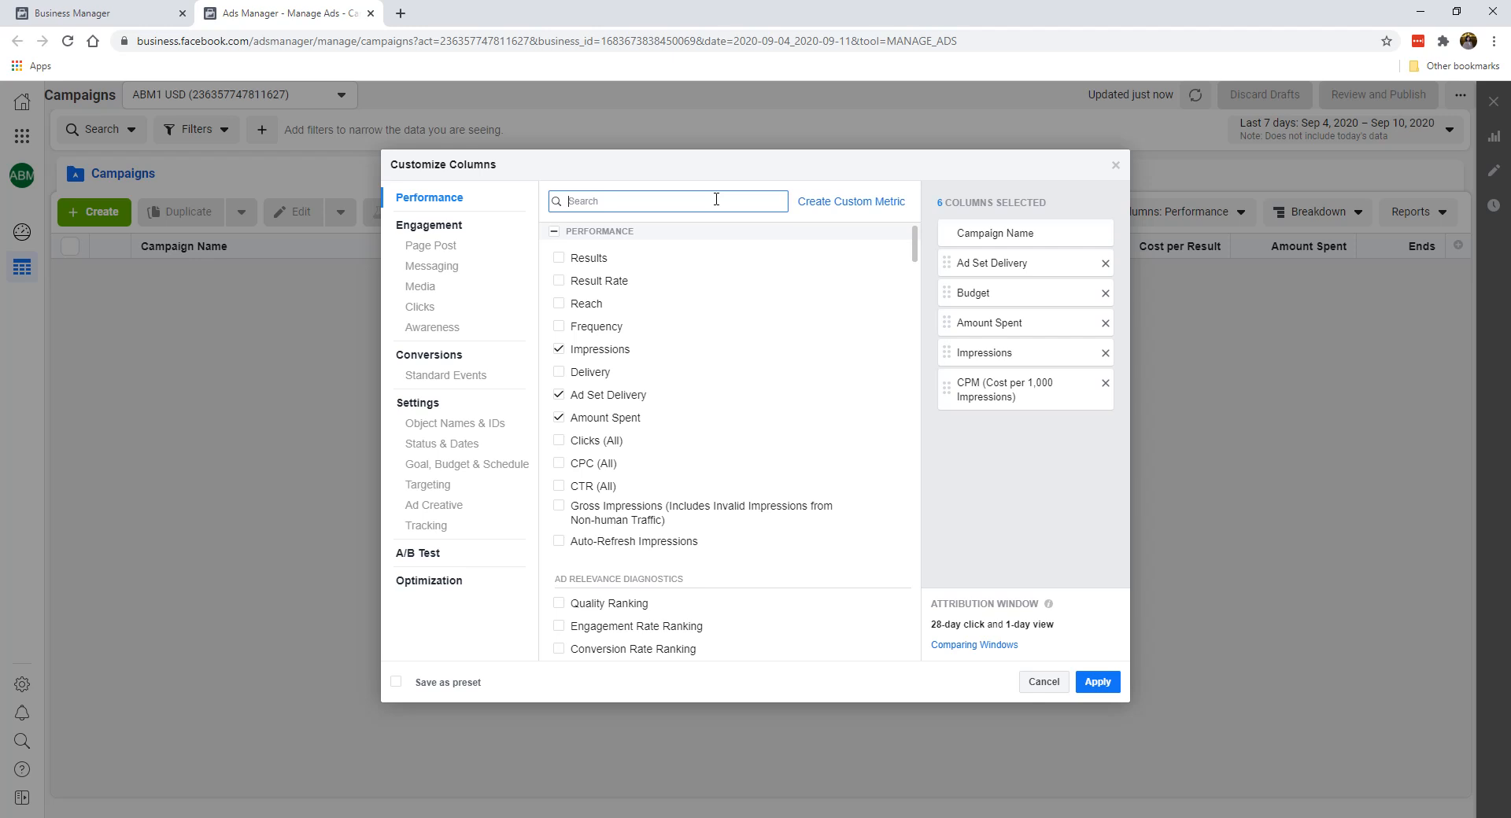
{"action": "type", "text": "reac"}
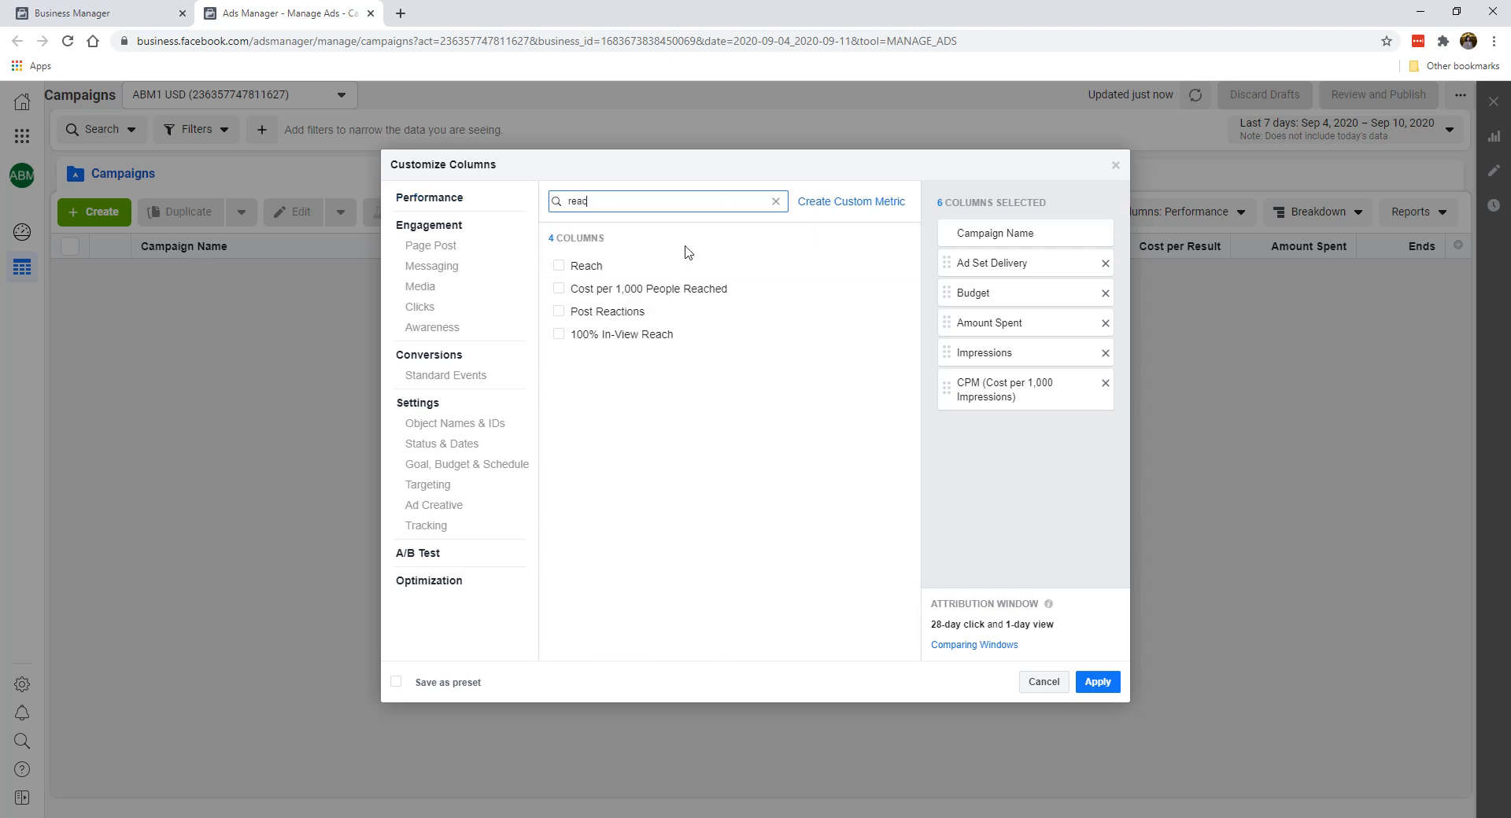
{"action": "left_click", "coordinate": [665, 265]}
{"action": "left_click_drag", "start_coordinate": [965, 432], "coordinate": [999, 440]}
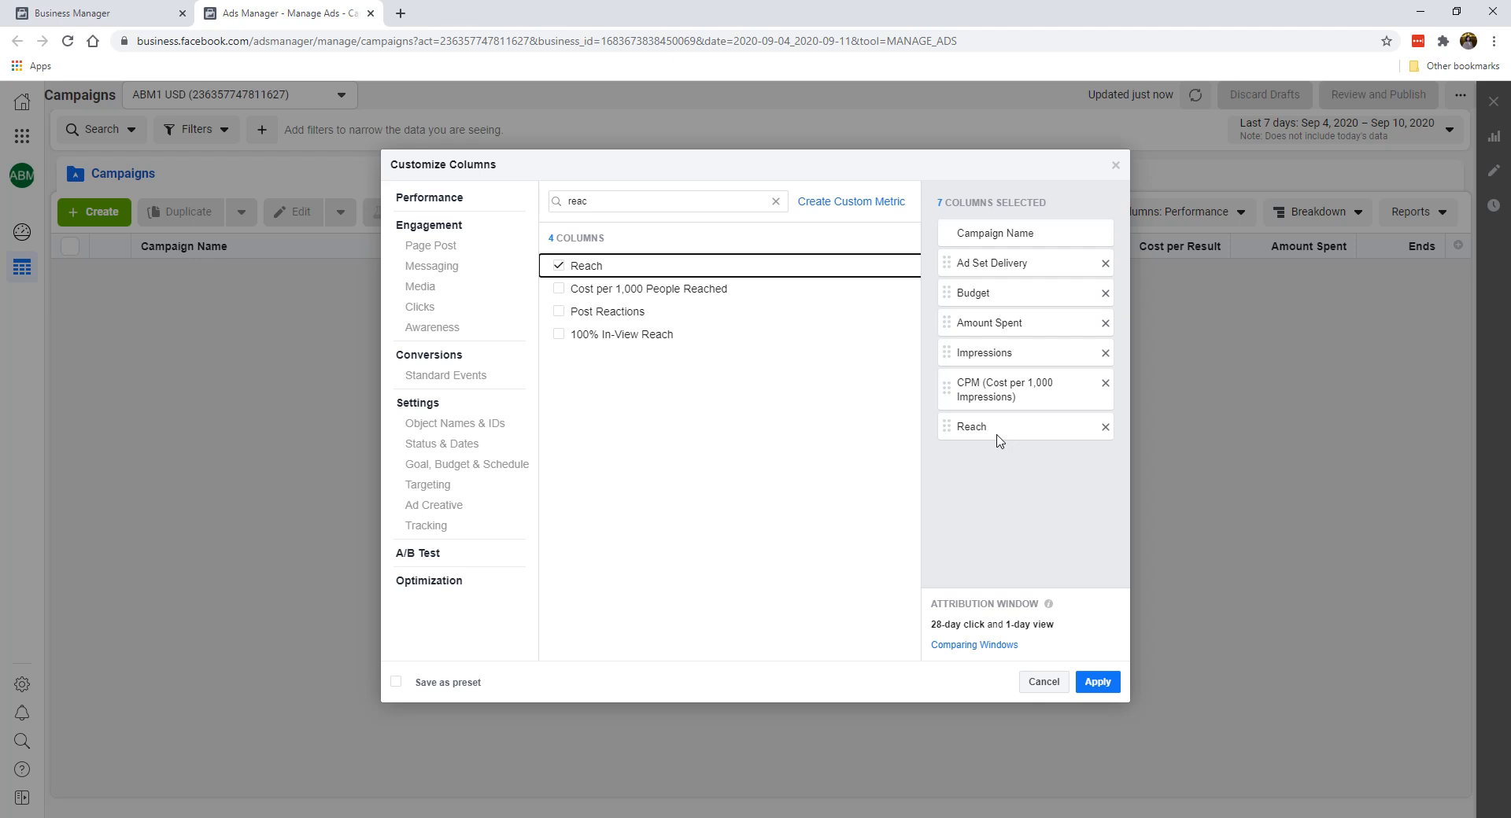
{"action": "left_click_drag", "start_coordinate": [997, 438], "coordinate": [981, 341]}
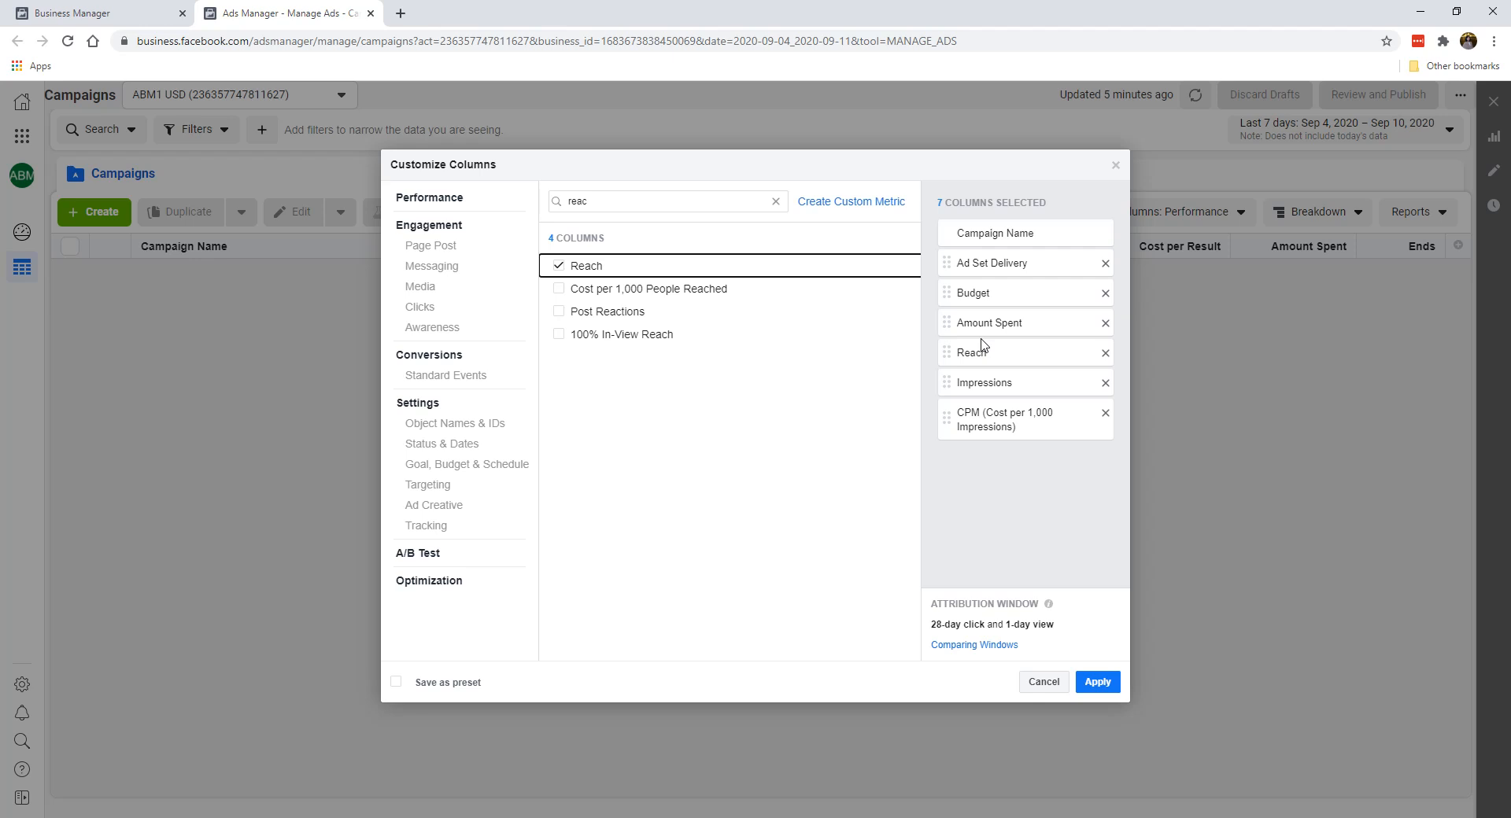
{"action": "left_click", "coordinate": [1105, 353]}
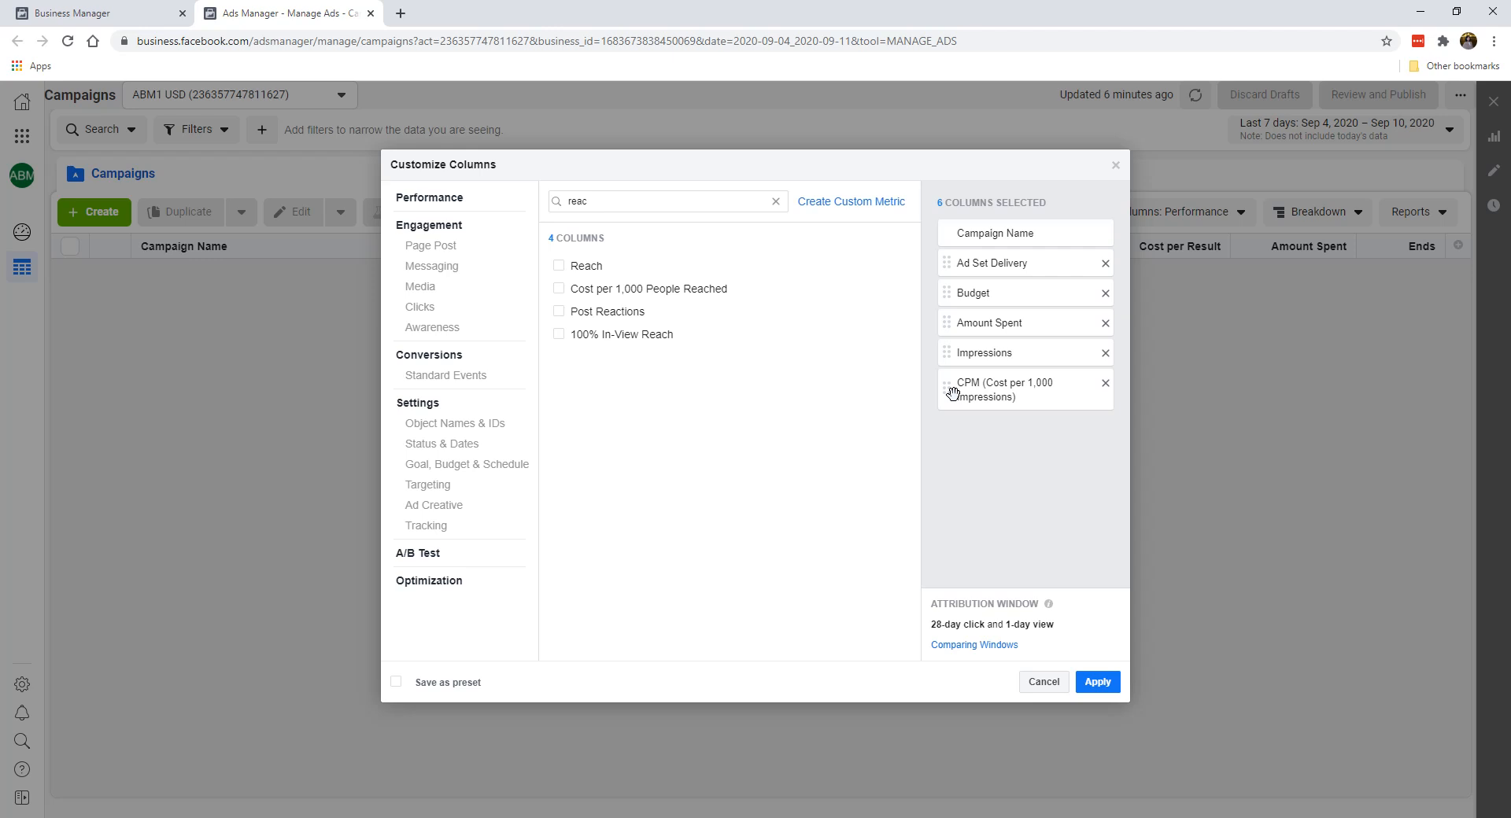
- Search the metrics for "link" and add the Link Clicks and CPC (Cost per Link Click) columns
{"action": "left_click", "coordinate": [775, 201]}
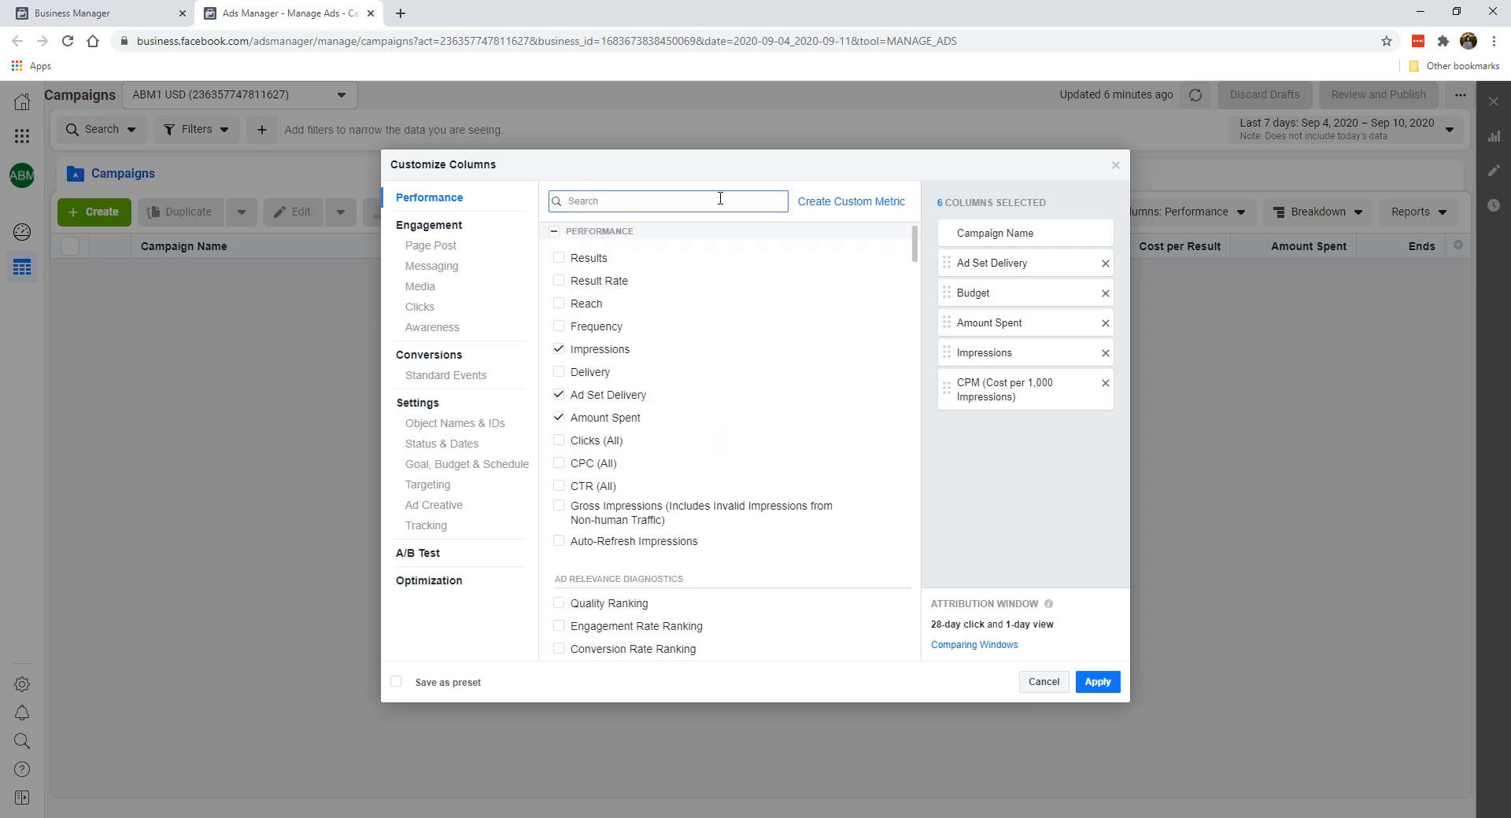
{"action": "type", "text": "link"}
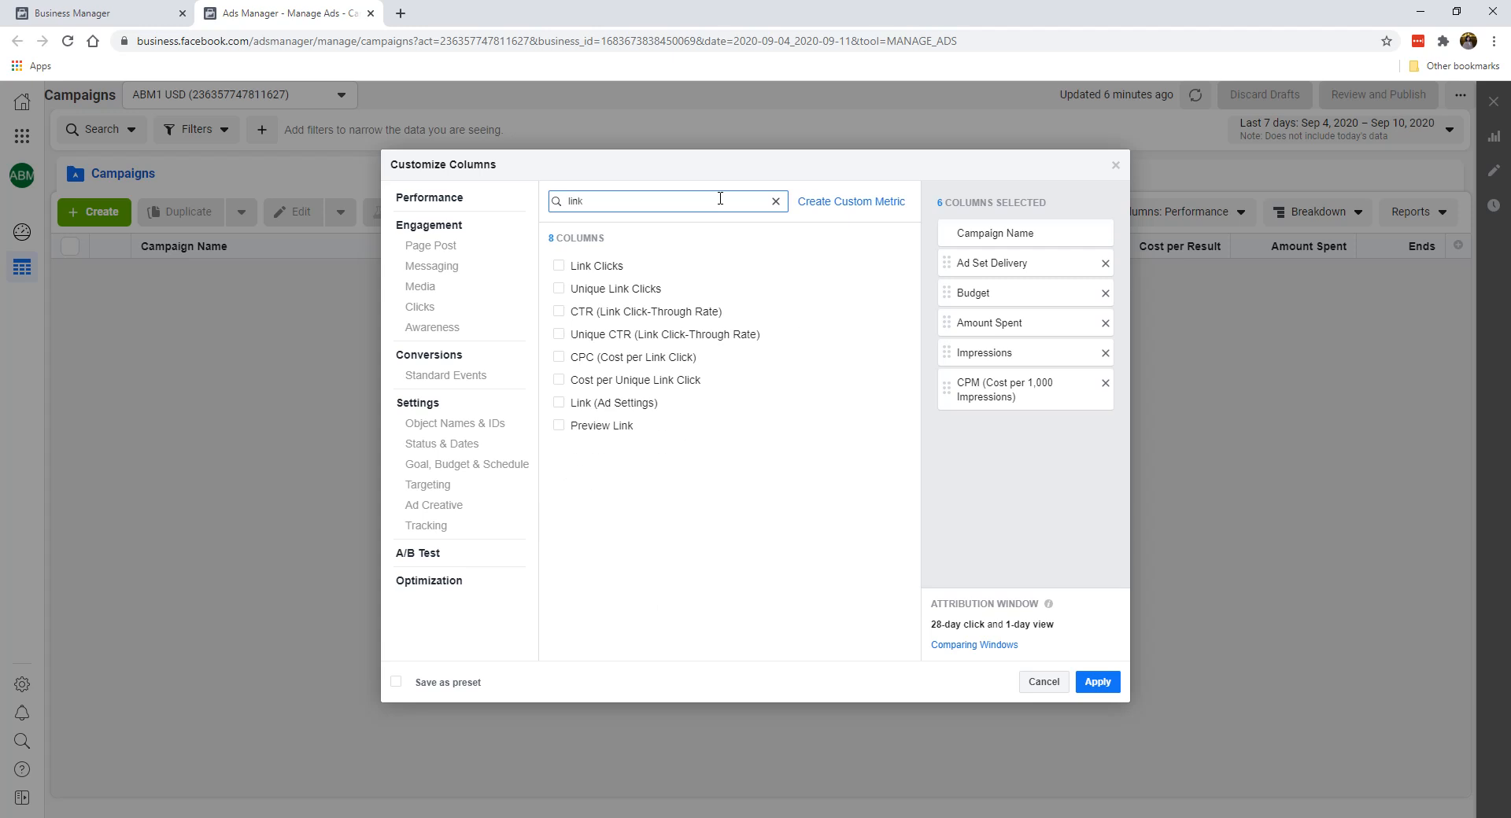
{"action": "left_click", "coordinate": [605, 269]}
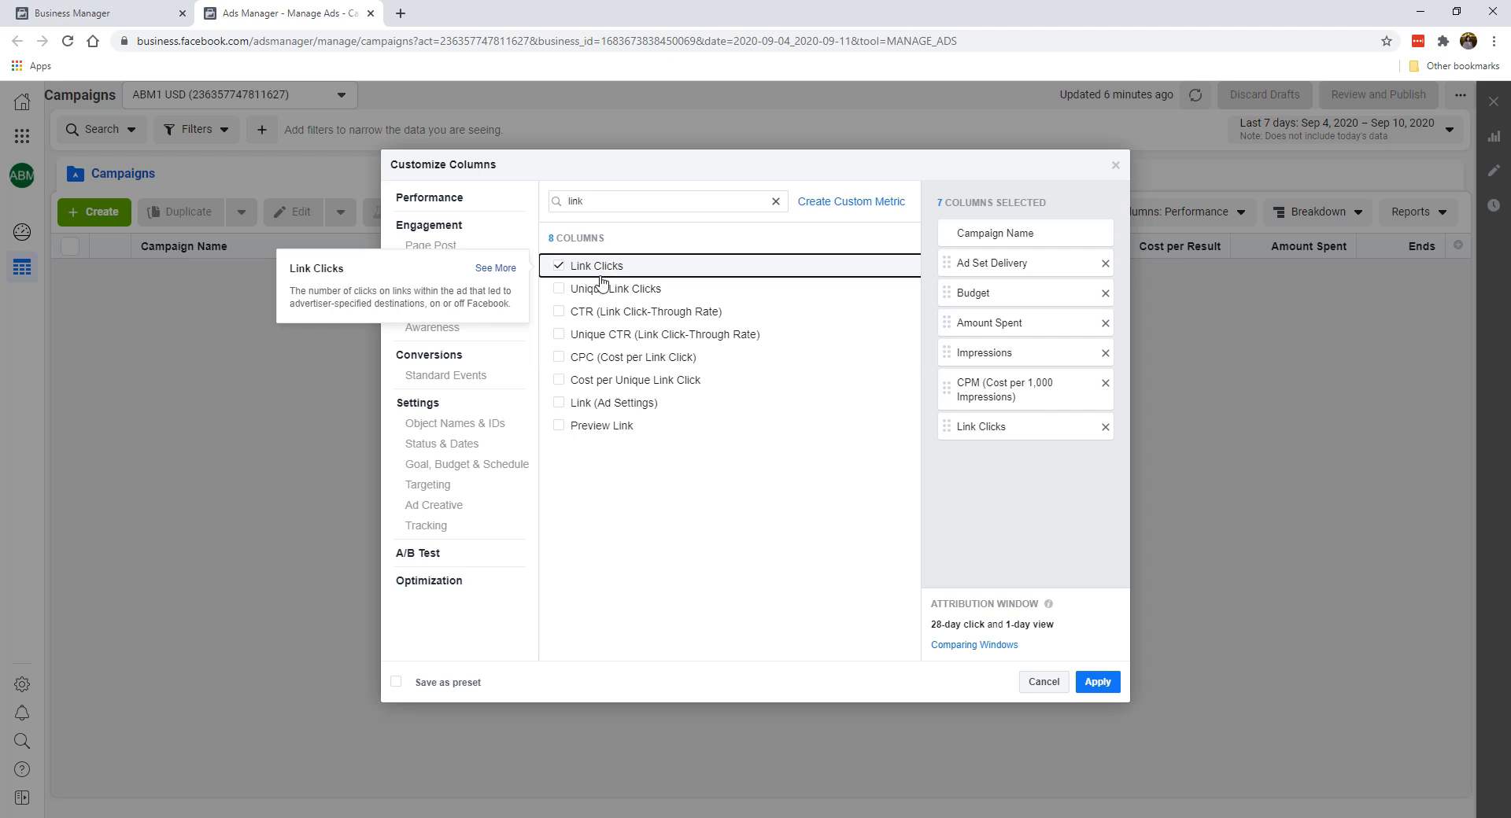
{"action": "left_click", "coordinate": [596, 363]}
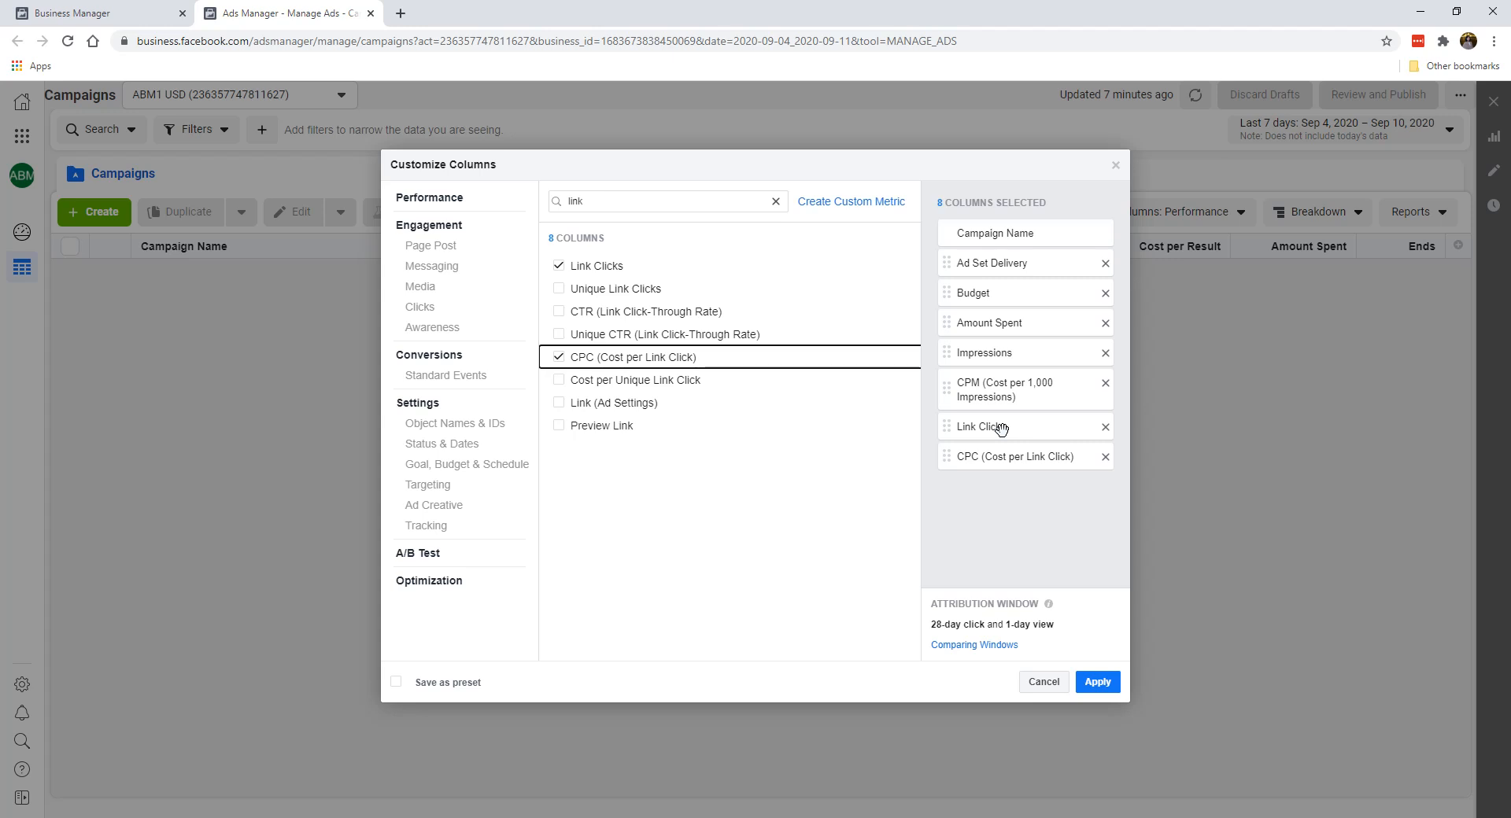
- Search the metrics for "ctr" and add the CTR (Link Click-Through Rate) and CTR (All) columns
{"action": "left_click", "coordinate": [775, 203]}
{"action": "type", "text": "ctr"}
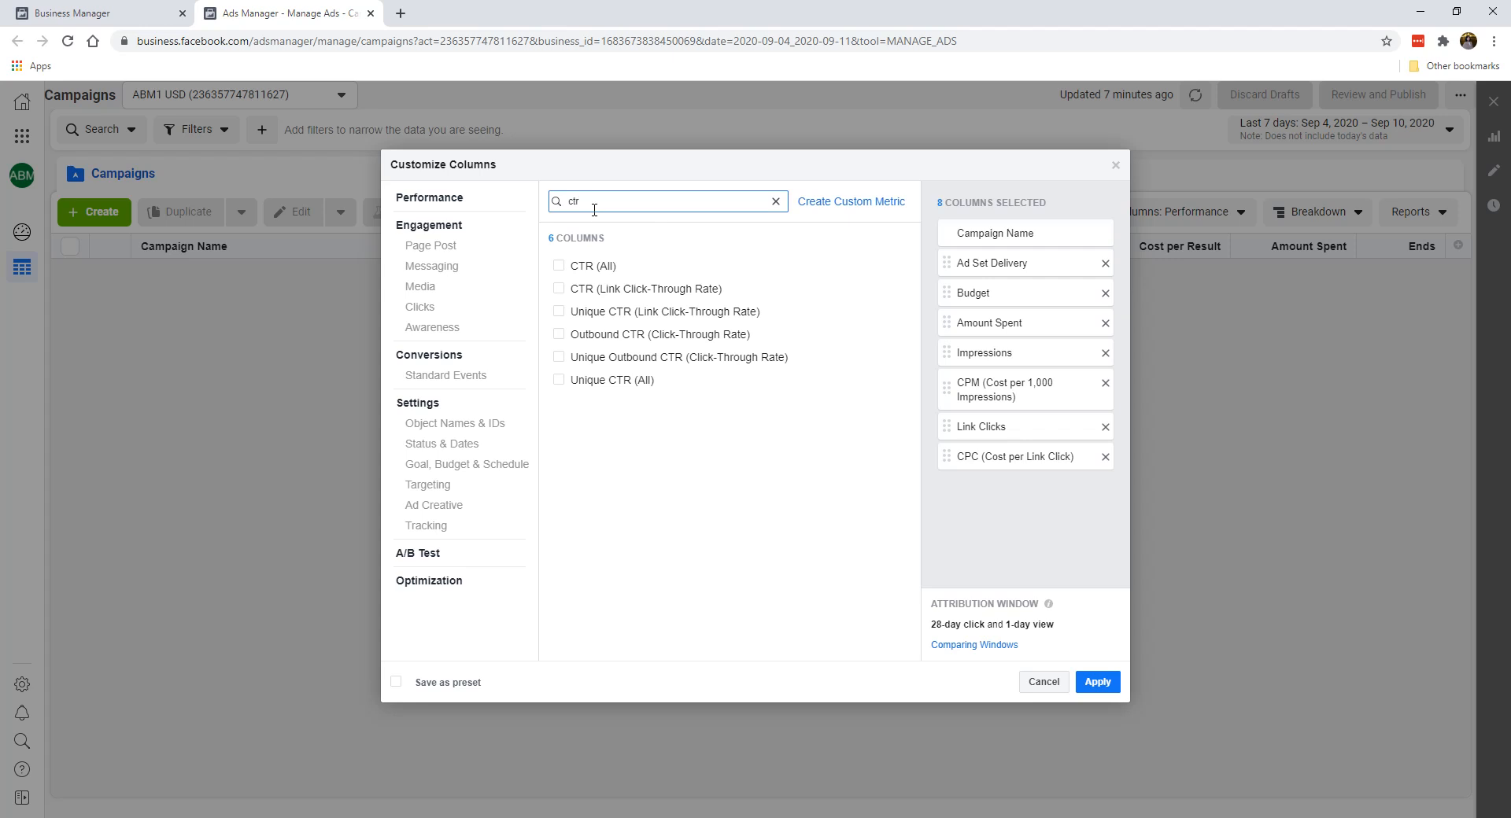
{"action": "left_click", "coordinate": [634, 292]}
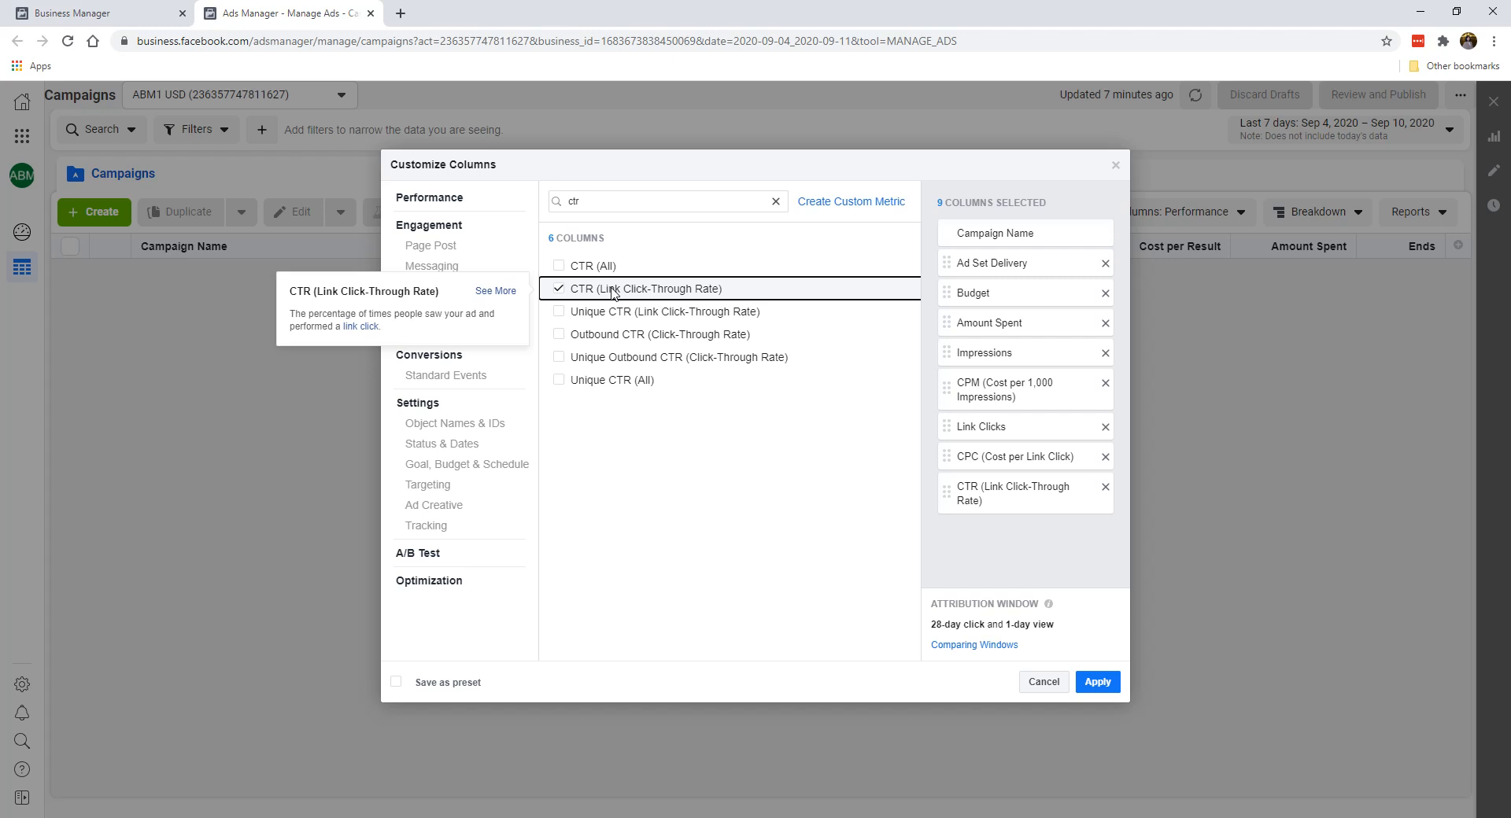
{"action": "left_click", "coordinate": [606, 267]}
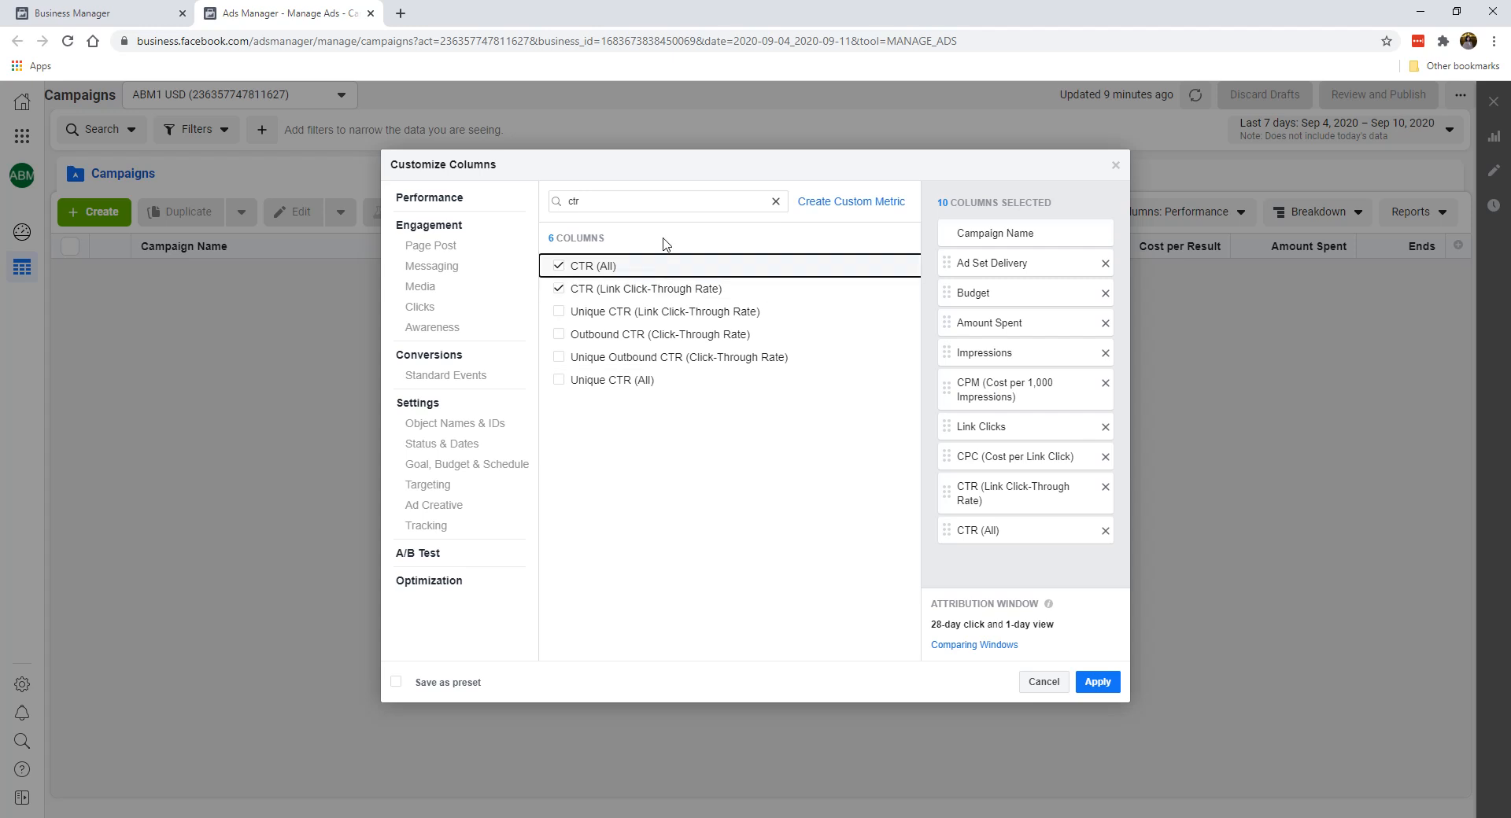
- Search for "lead", add the total and cost metrics for Leads, and exclude the website, offline and on-Facebook lead breakdowns
{"action": "double_click", "coordinate": [675, 201]}
{"action": "key", "text": "BackSpace"}
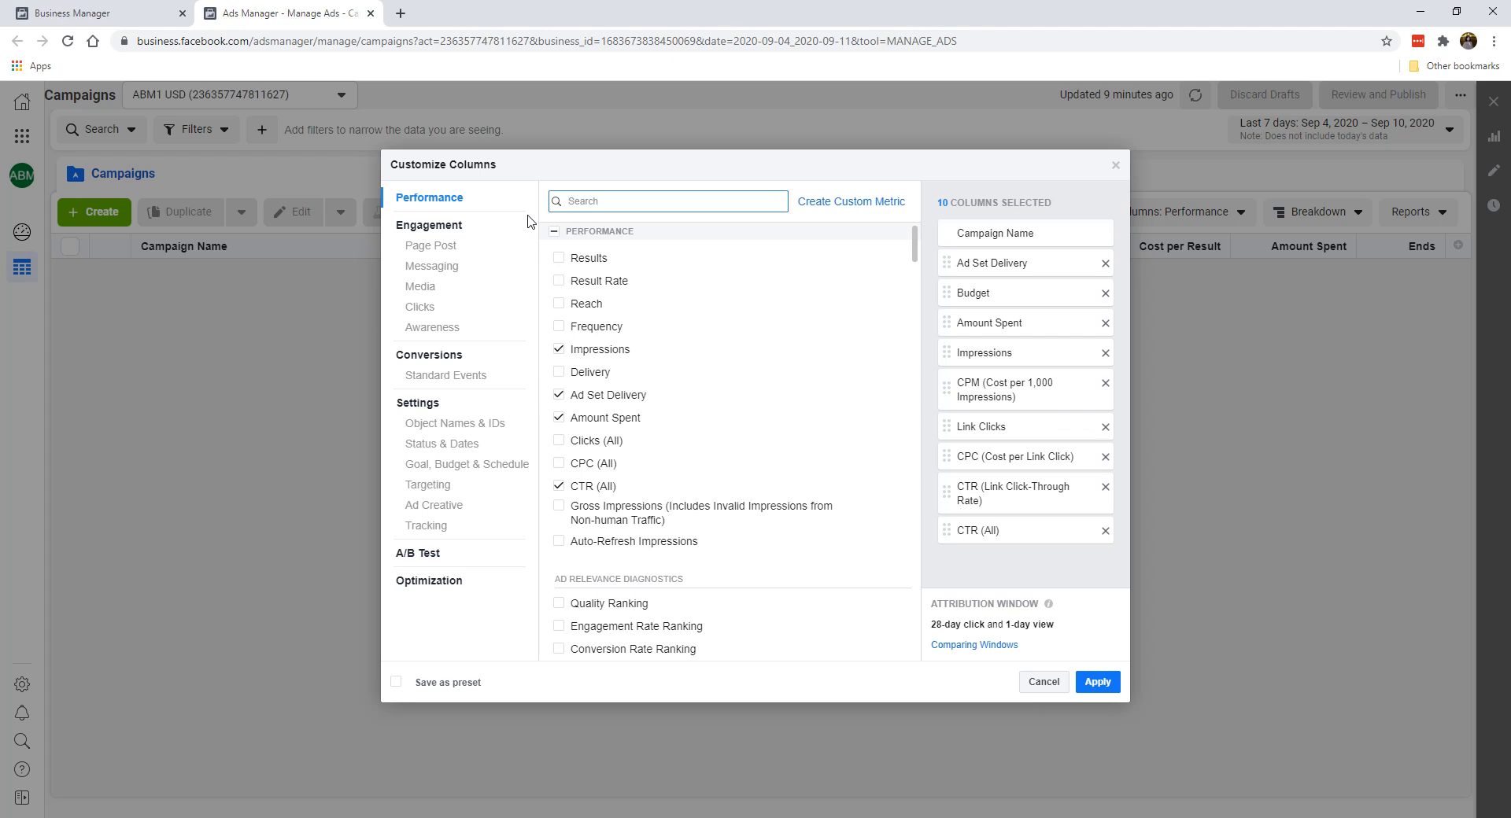
{"action": "type", "text": "lead"}
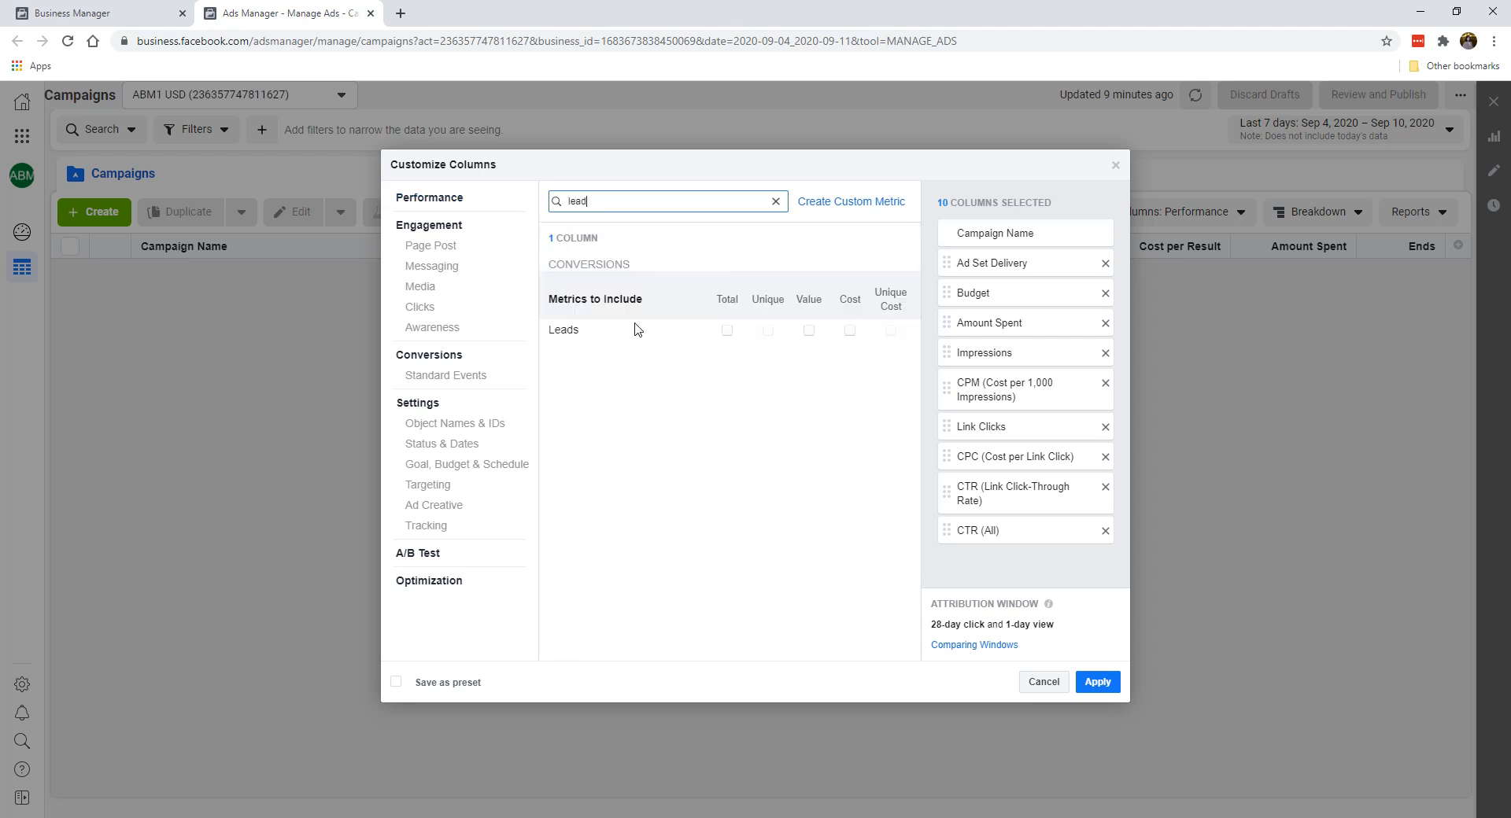
{"action": "left_click", "coordinate": [727, 331]}
{"action": "left_click", "coordinate": [850, 331]}
{"action": "scroll", "coordinate": [983, 354], "scroll_direction": "down", "scroll_amount": 2}
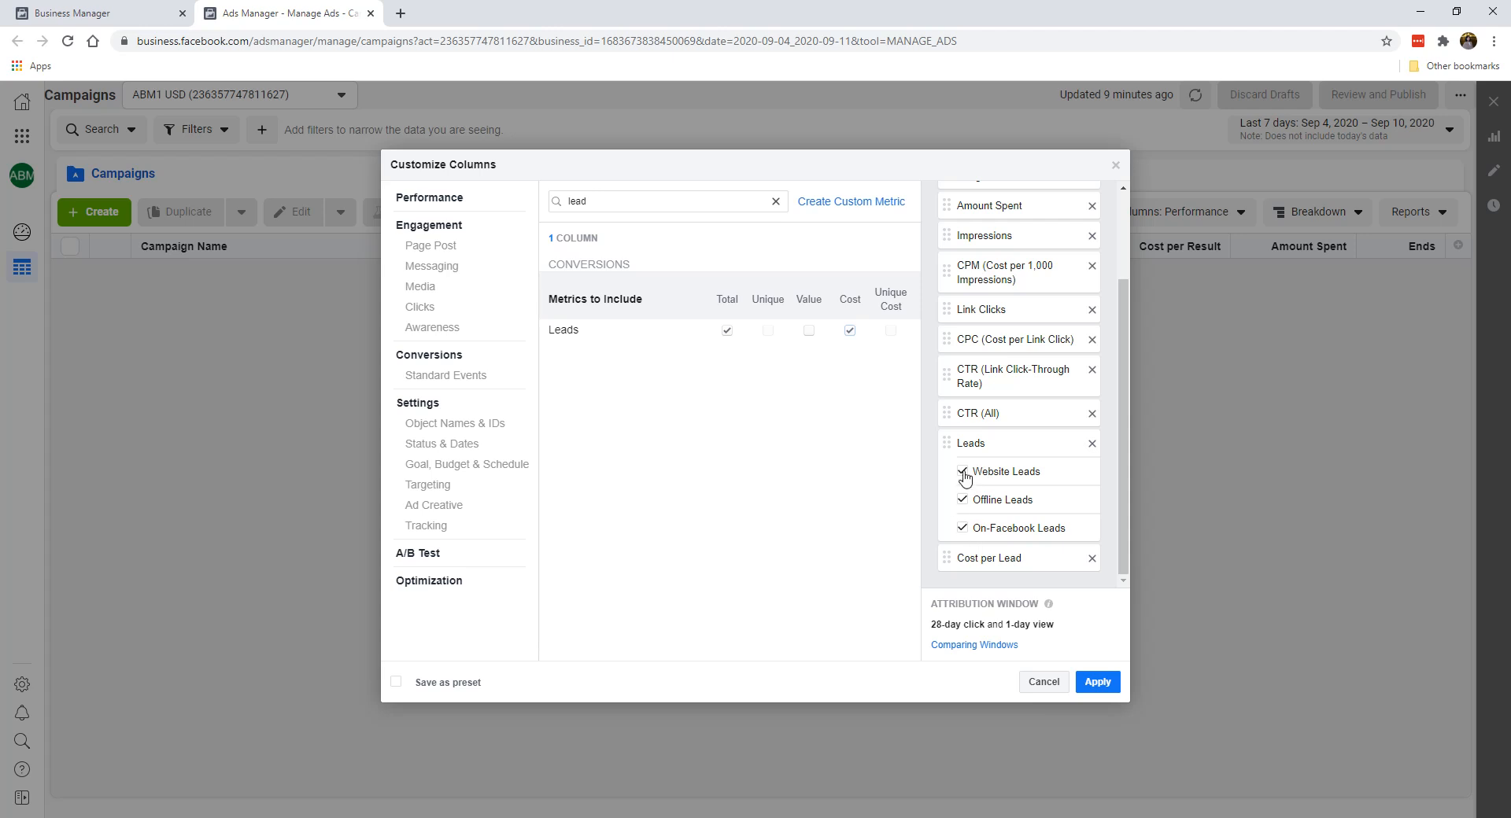
{"action": "left_click", "coordinate": [964, 500]}
- Review the full list of selected columns and their order, from Campaign Name to the lead metrics
{"action": "scroll", "coordinate": [1012, 458], "scroll_direction": "up", "scroll_amount": 2}
{"action": "scroll", "coordinate": [1016, 441], "scroll_direction": "up", "scroll_amount": 2}
{"action": "scroll", "coordinate": [1039, 448], "scroll_direction": "down", "scroll_amount": 3}
{"action": "scroll", "coordinate": [1001, 521], "scroll_direction": "up", "scroll_amount": 3}
{"action": "scroll", "coordinate": [1009, 383], "scroll_direction": "down", "scroll_amount": 3}
{"action": "scroll", "coordinate": [1011, 362], "scroll_direction": "up", "scroll_amount": 3}
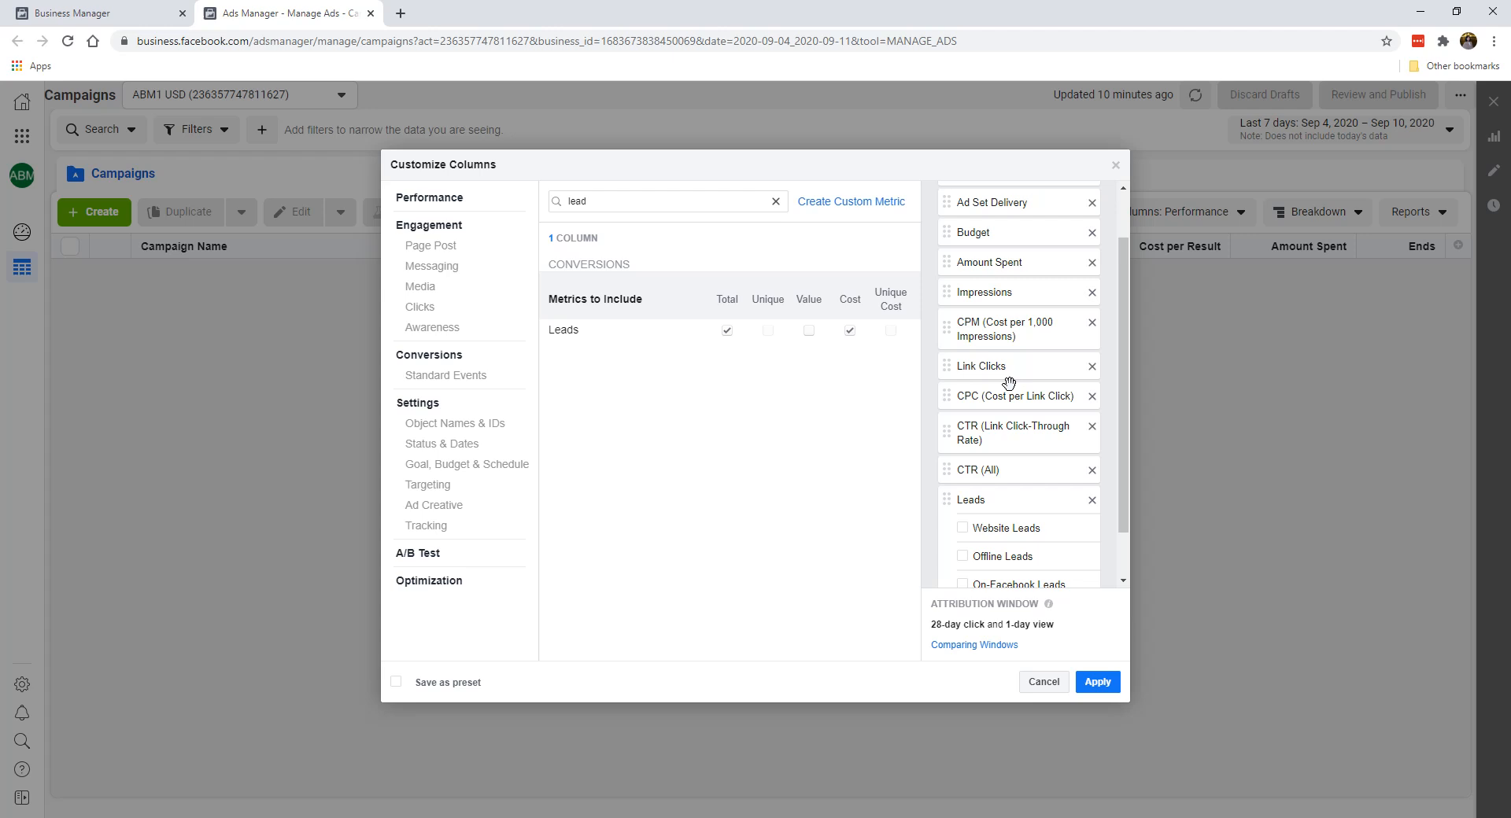
{"action": "scroll", "coordinate": [1019, 340], "scroll_direction": "down", "scroll_amount": 3}
{"action": "scroll", "coordinate": [1013, 339], "scroll_direction": "up", "scroll_amount": 3}
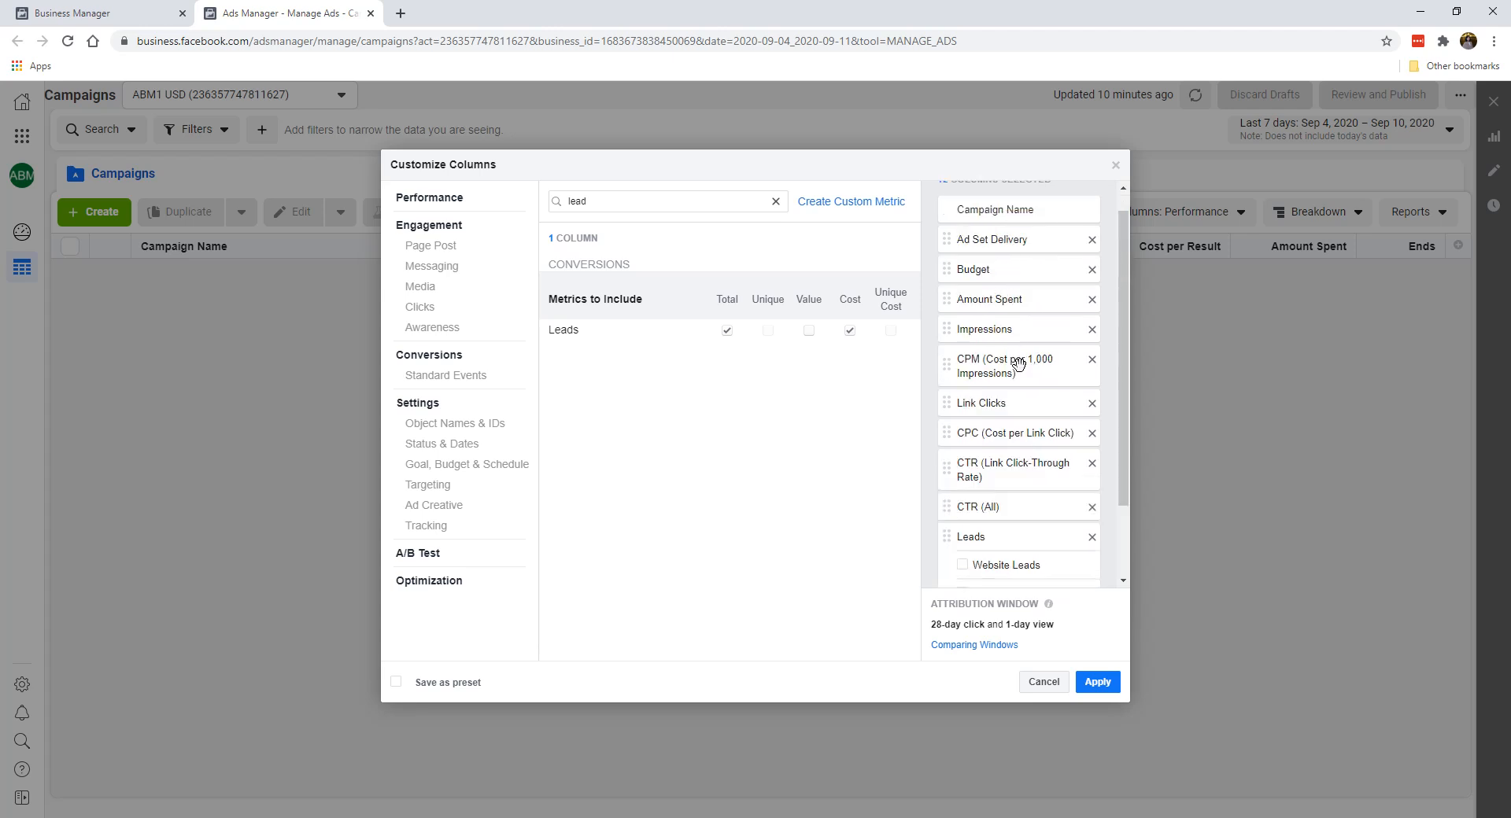
- Save the selected columns as a preset named "Lead Gen" and apply it to the campaign table
{"action": "scroll", "coordinate": [1004, 293], "scroll_direction": "down", "scroll_amount": 3}
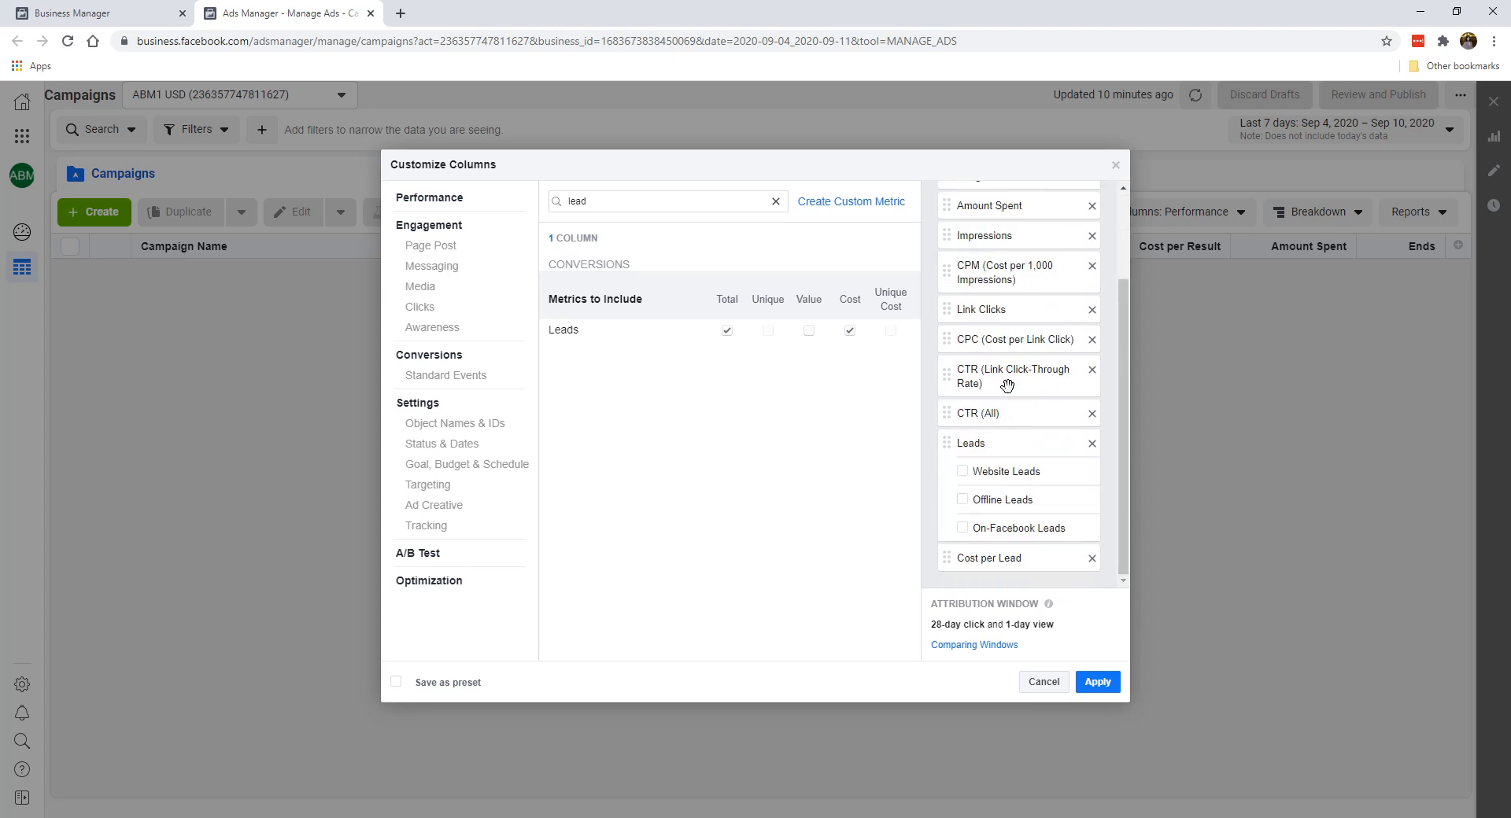
{"action": "scroll", "coordinate": [1015, 425], "scroll_direction": "up", "scroll_amount": 3}
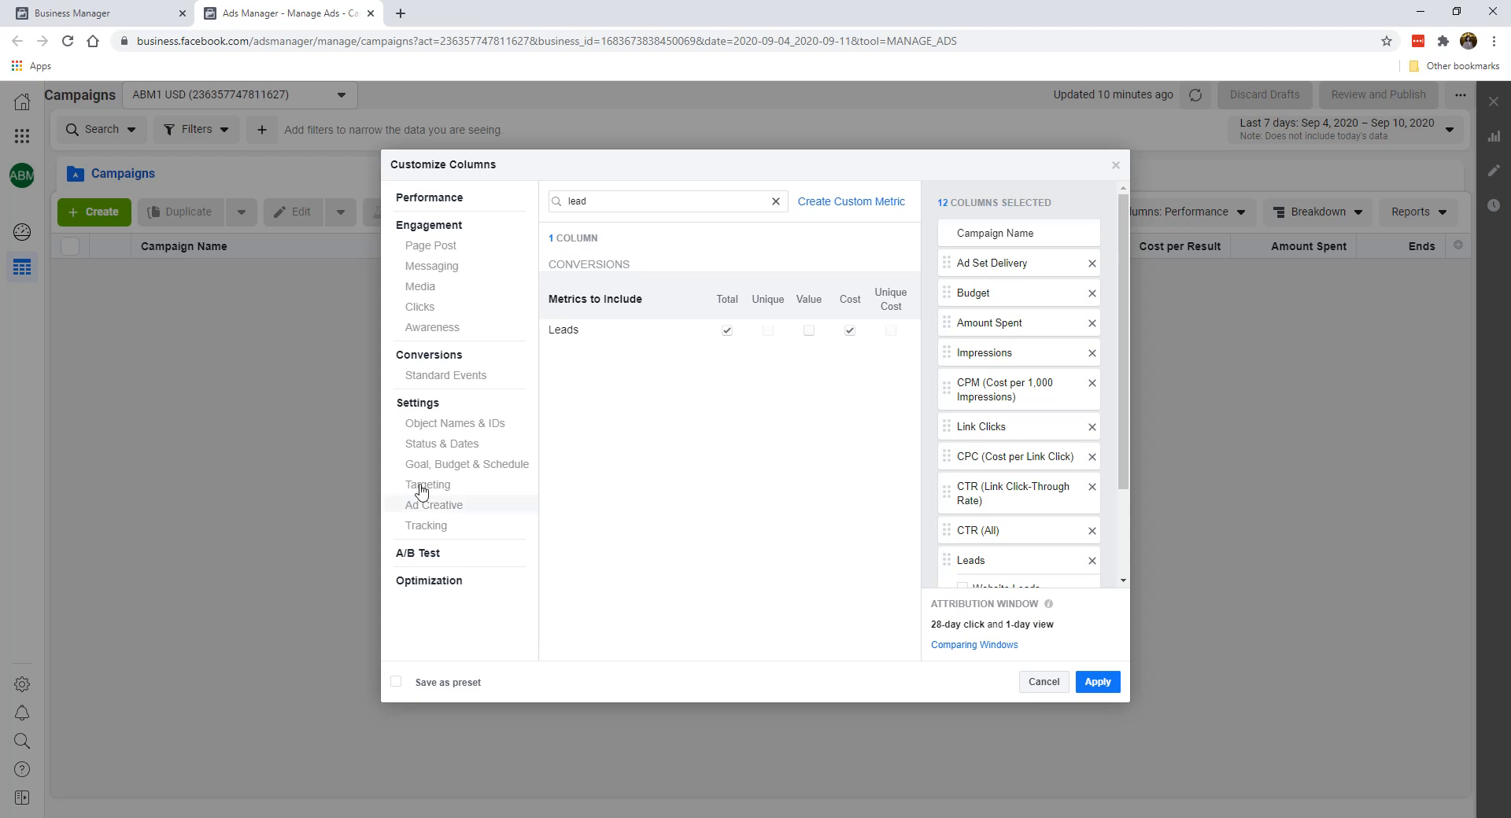
{"action": "scroll", "coordinate": [1020, 323], "scroll_direction": "down", "scroll_amount": 3}
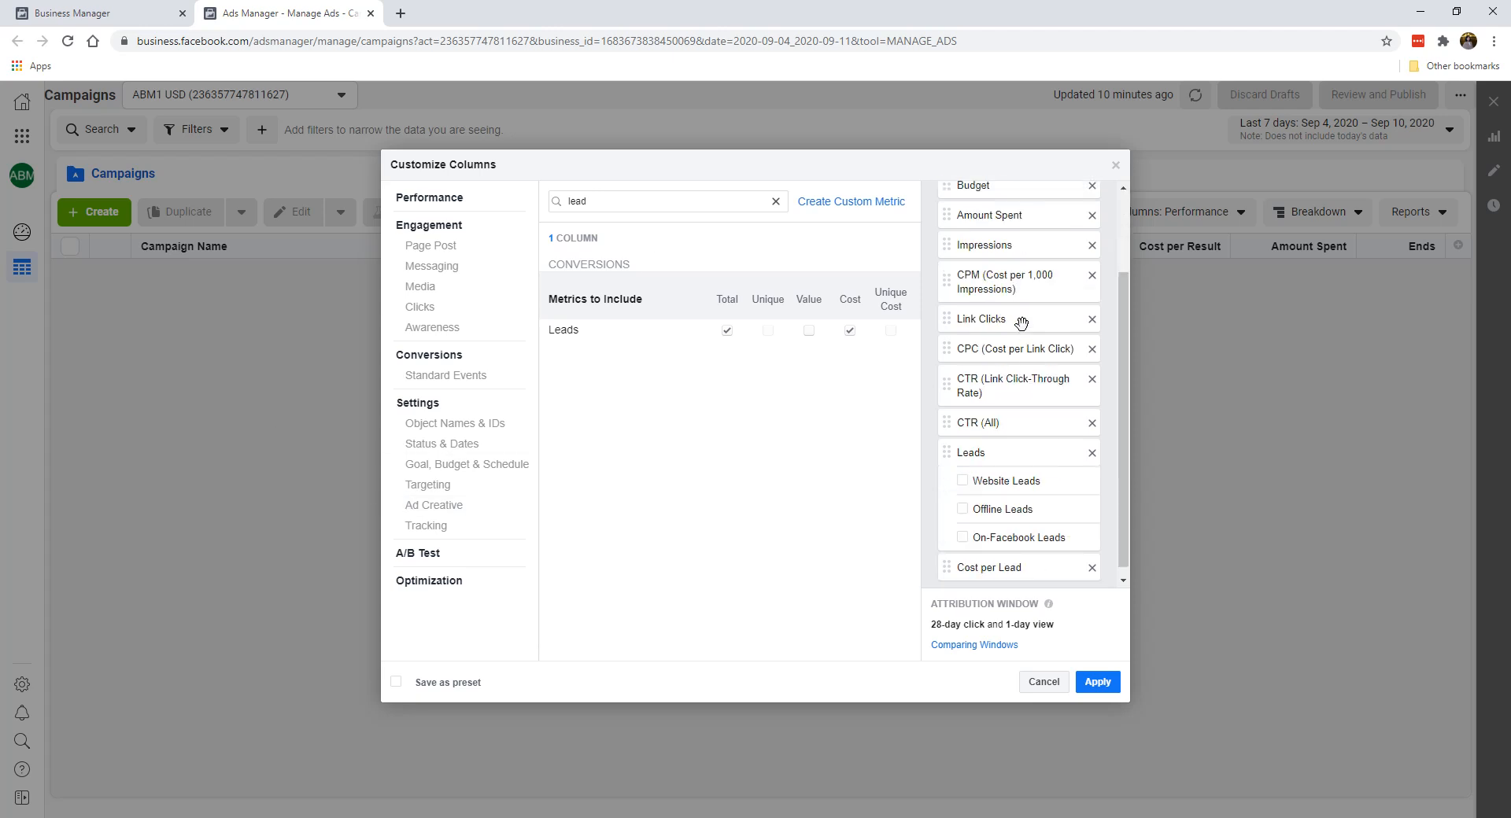
{"action": "scroll", "coordinate": [976, 371], "scroll_direction": "up", "scroll_amount": 3}
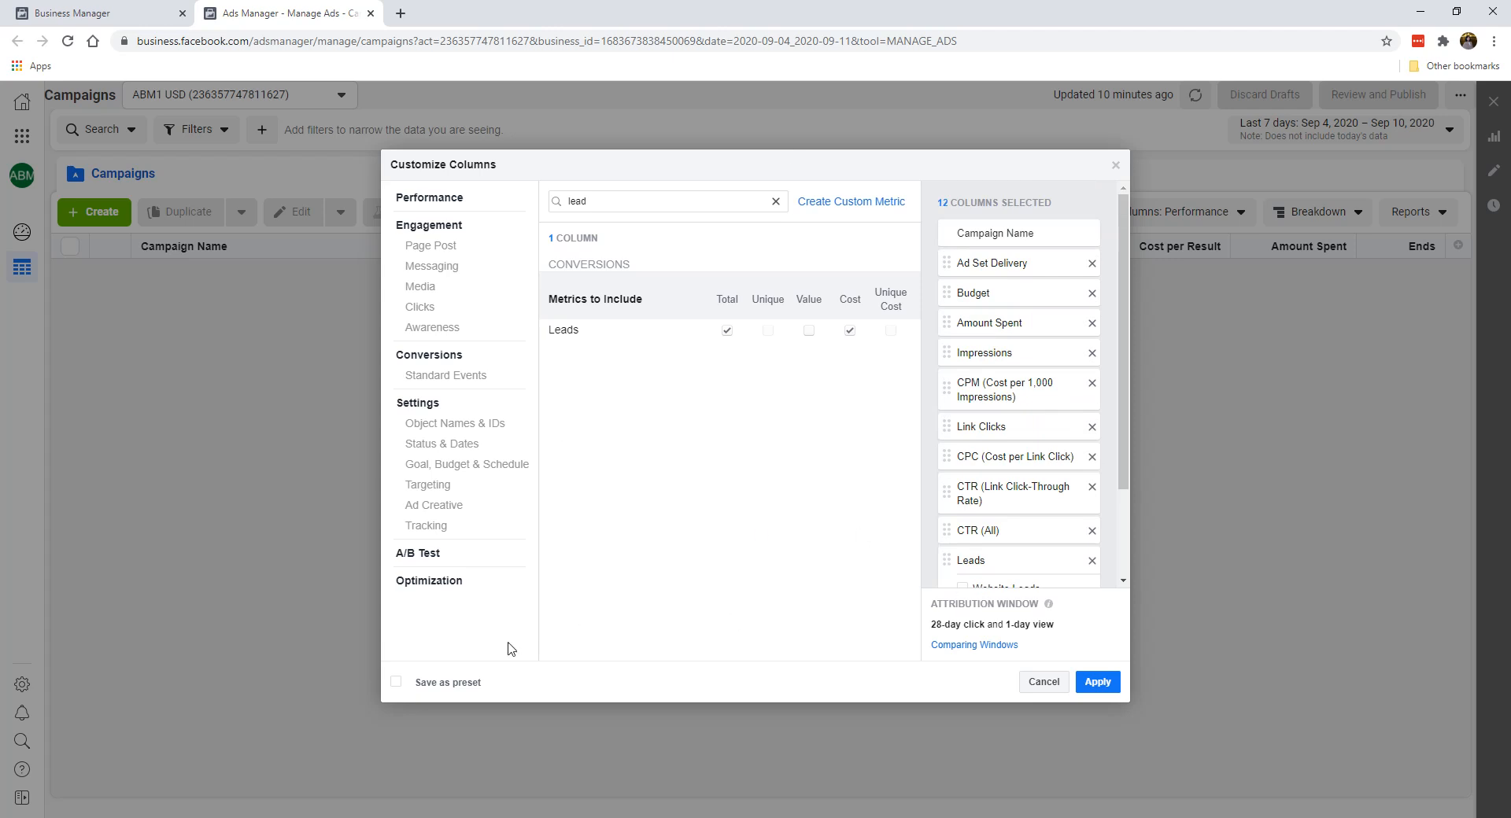
{"action": "left_click", "coordinate": [463, 685]}
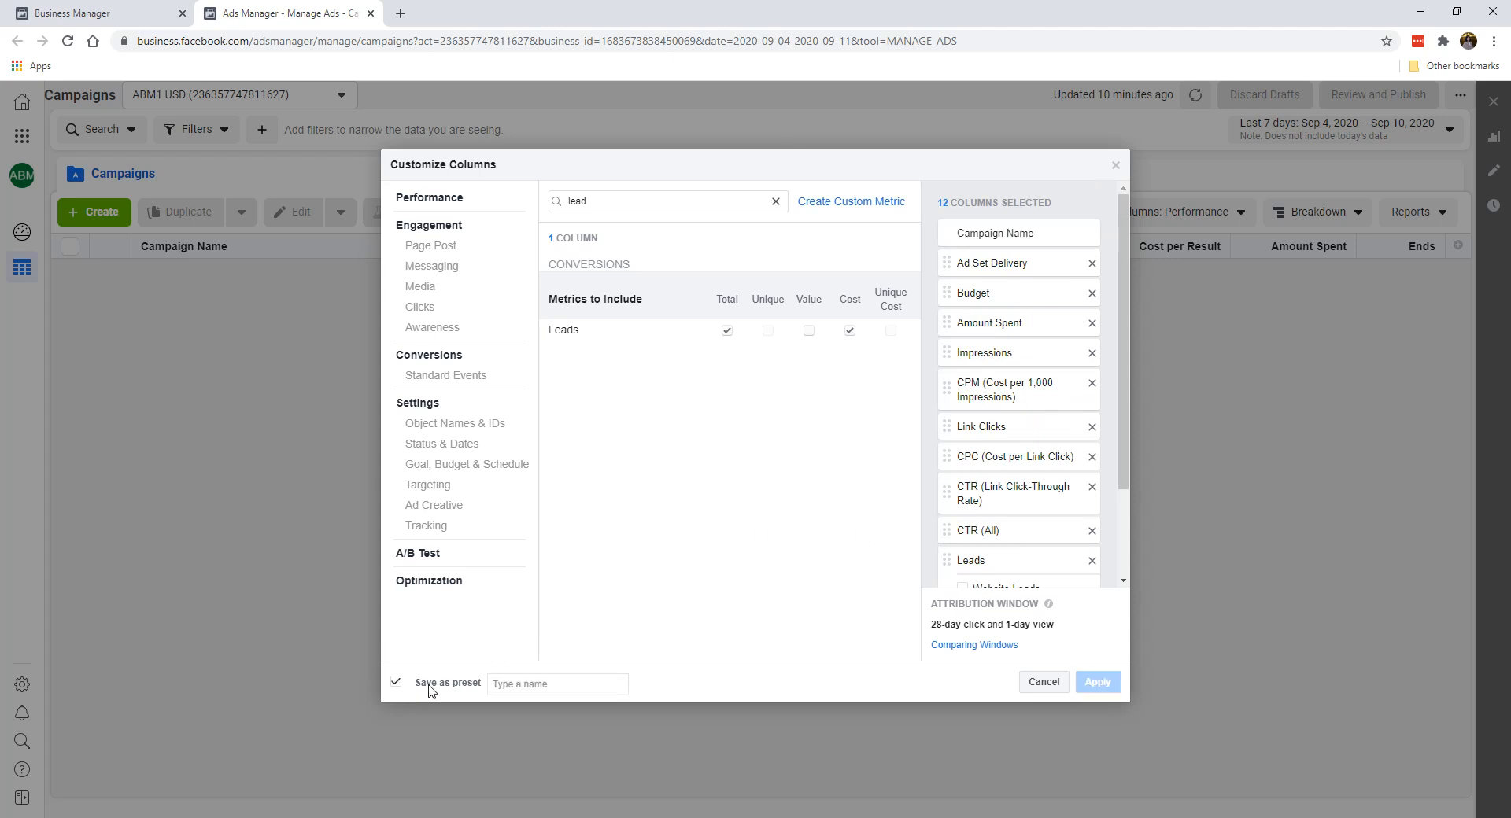
{"action": "left_click", "coordinate": [526, 690]}
{"action": "type", "text": "Lead Gen"}
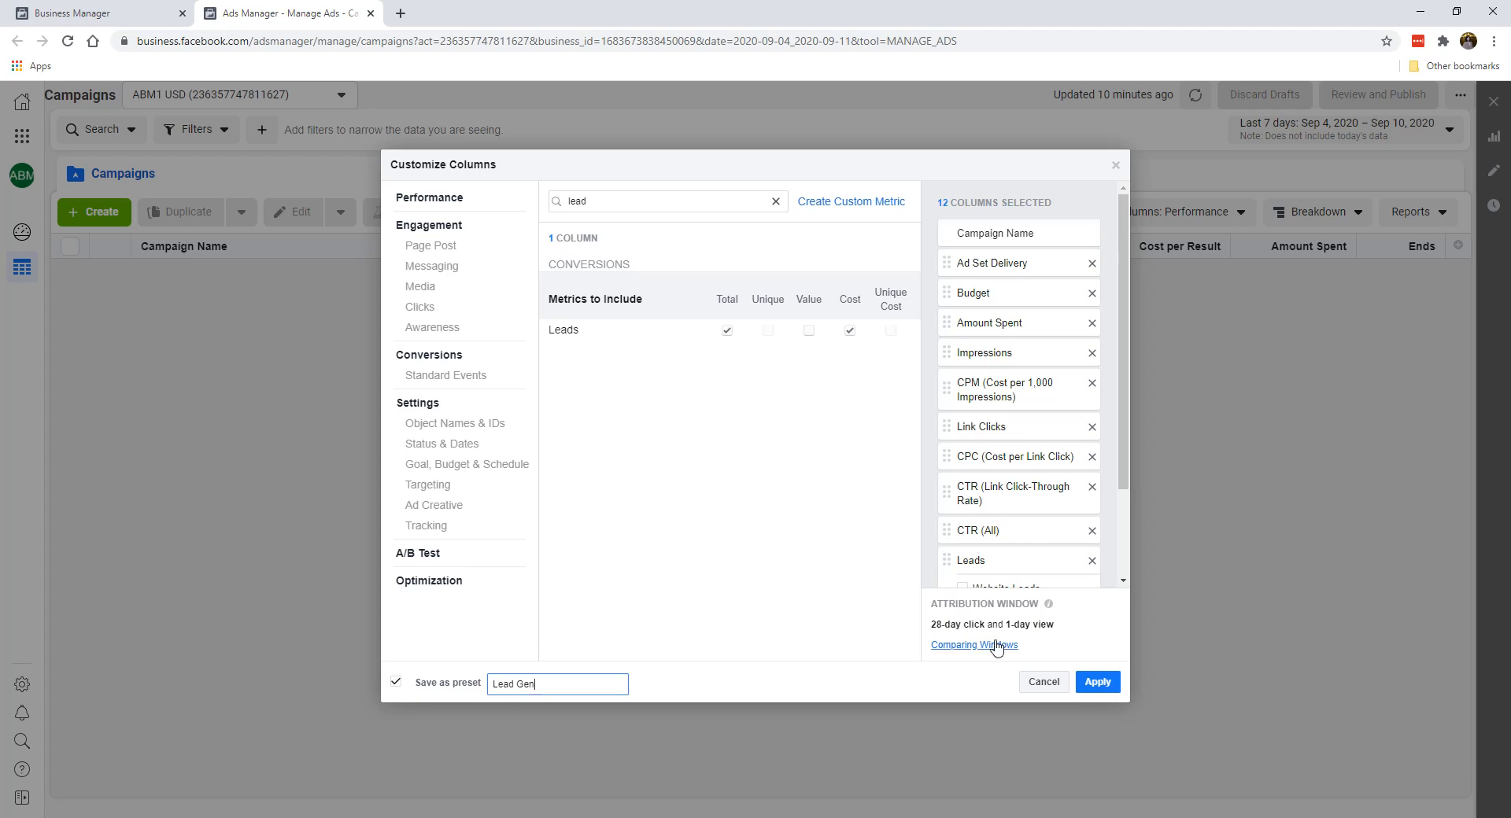
{"action": "scroll", "coordinate": [972, 527], "scroll_direction": "down", "scroll_amount": 3}
{"action": "left_click", "coordinate": [1086, 685]}
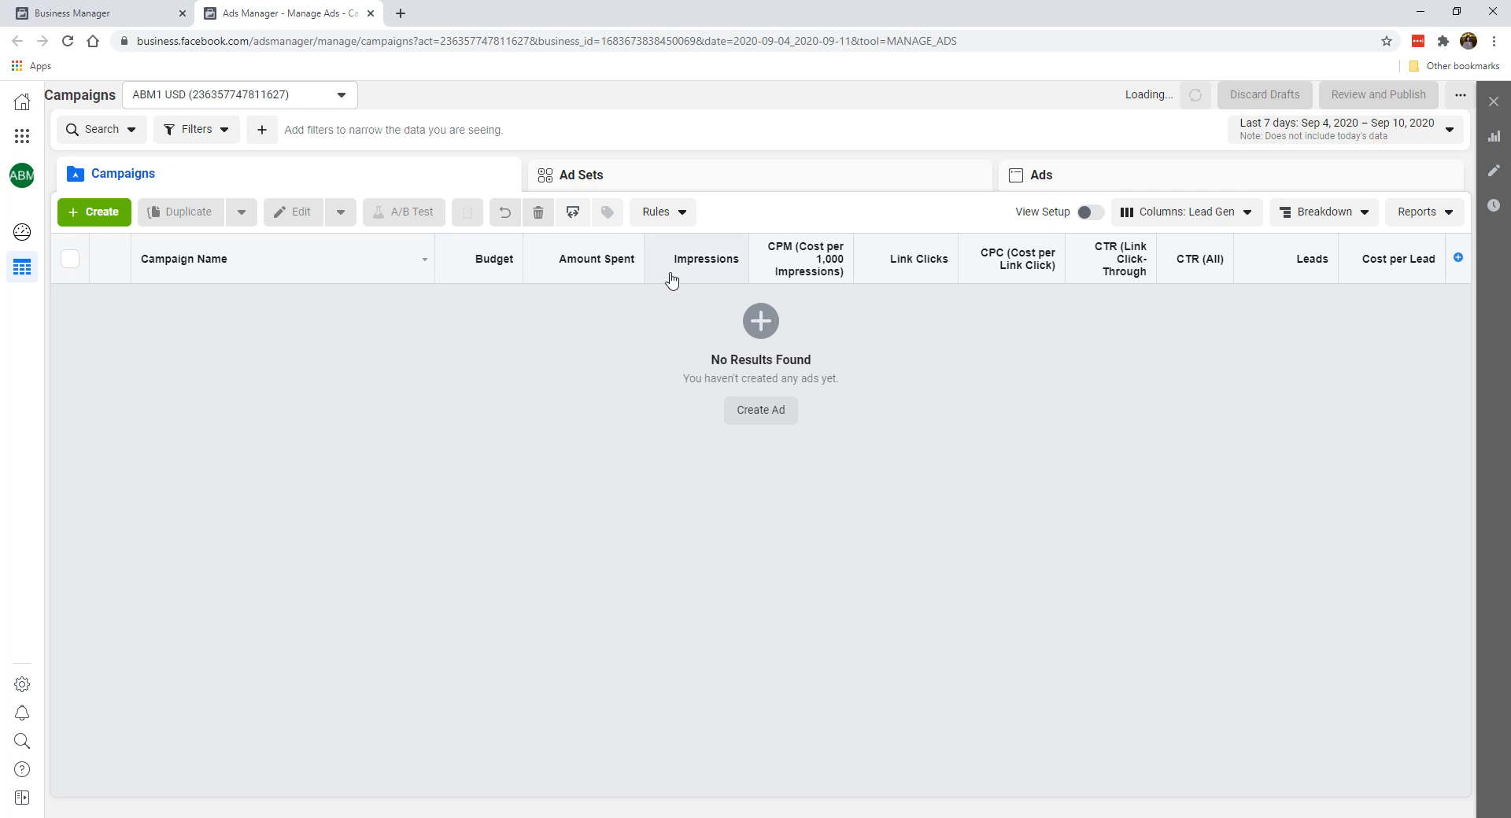
- Set the Lead Gen column preset as the default and reload the page
{"action": "mouse_move", "coordinate": [809, 252]}
{"action": "mouse_move", "coordinate": [1118, 277]}
{"action": "left_click", "coordinate": [1211, 223]}
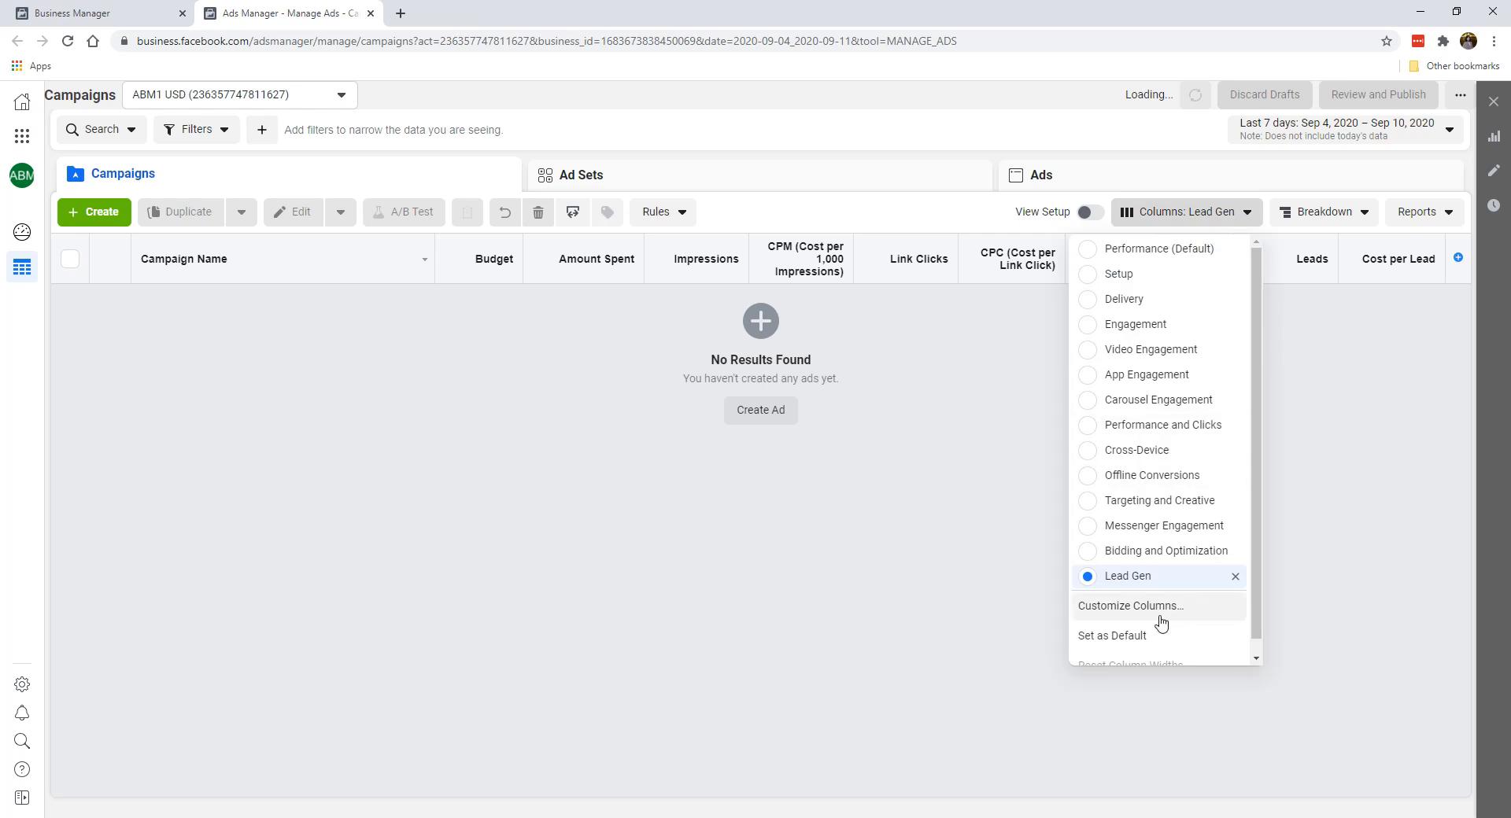
{"action": "scroll", "coordinate": [1162, 624], "scroll_direction": "down", "scroll_amount": 1}
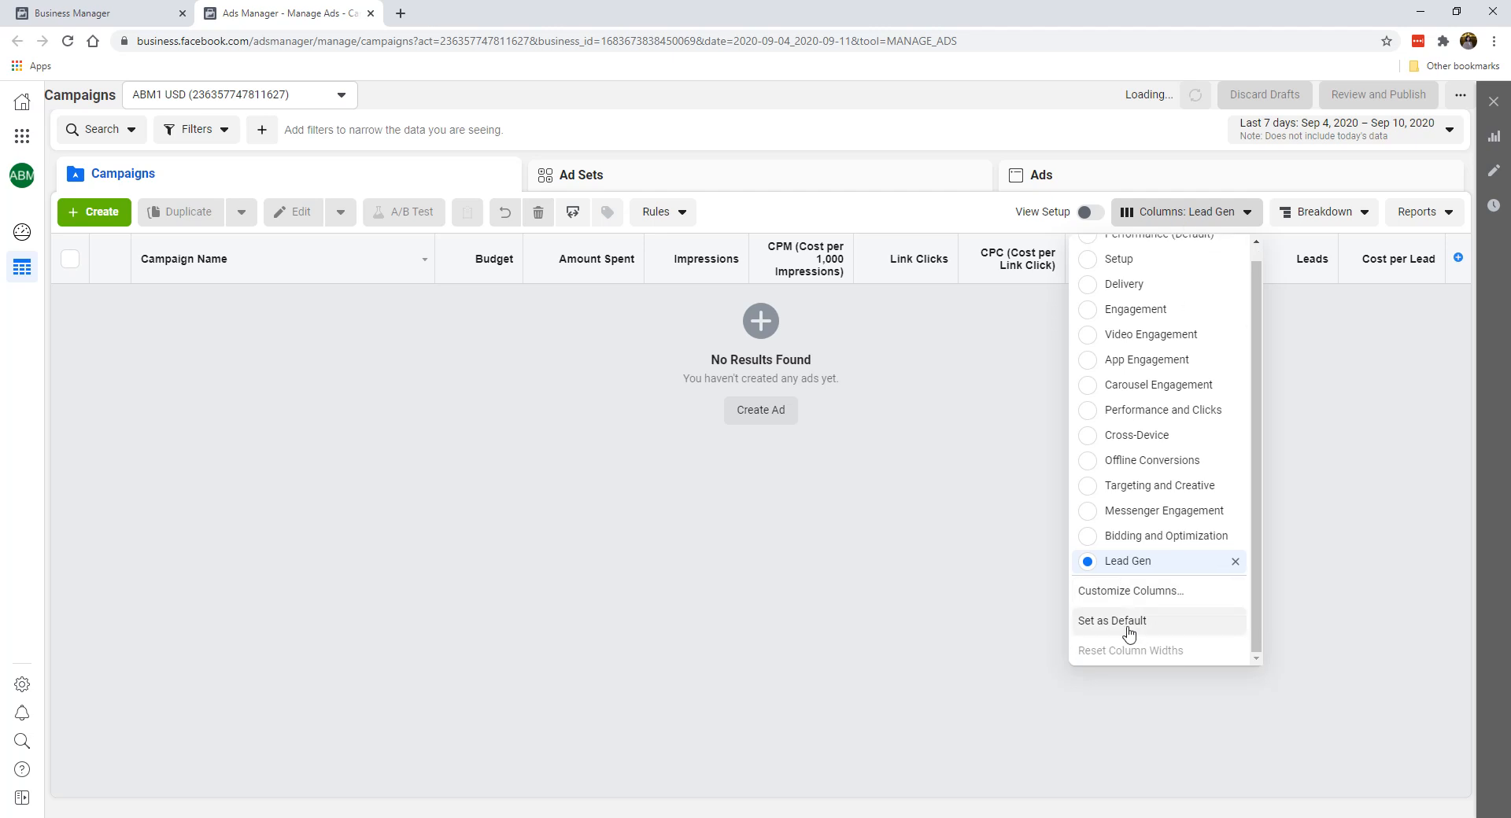
{"action": "left_click", "coordinate": [1128, 622]}
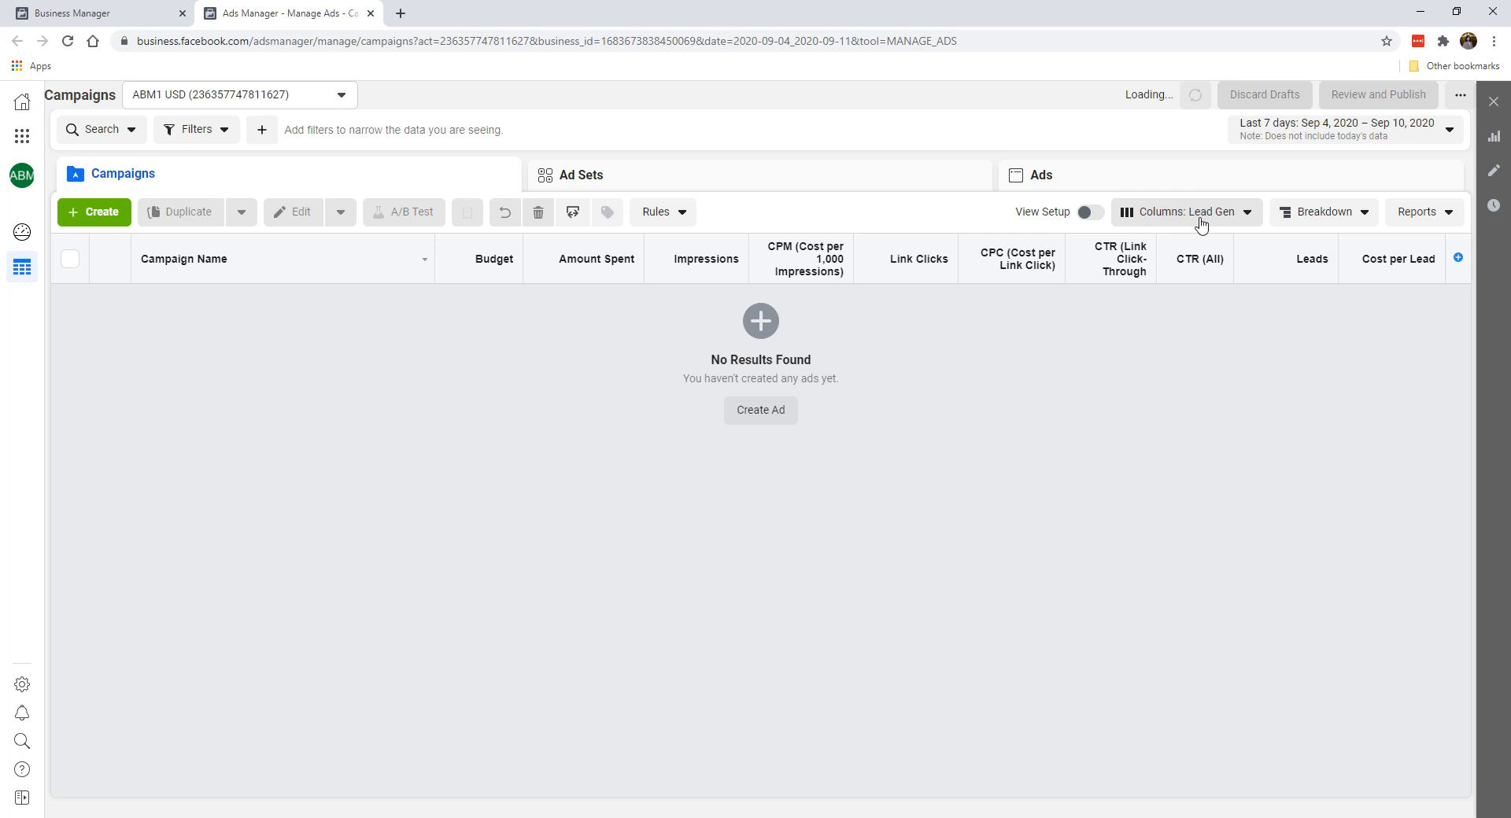
{"action": "left_click", "coordinate": [66, 43]}
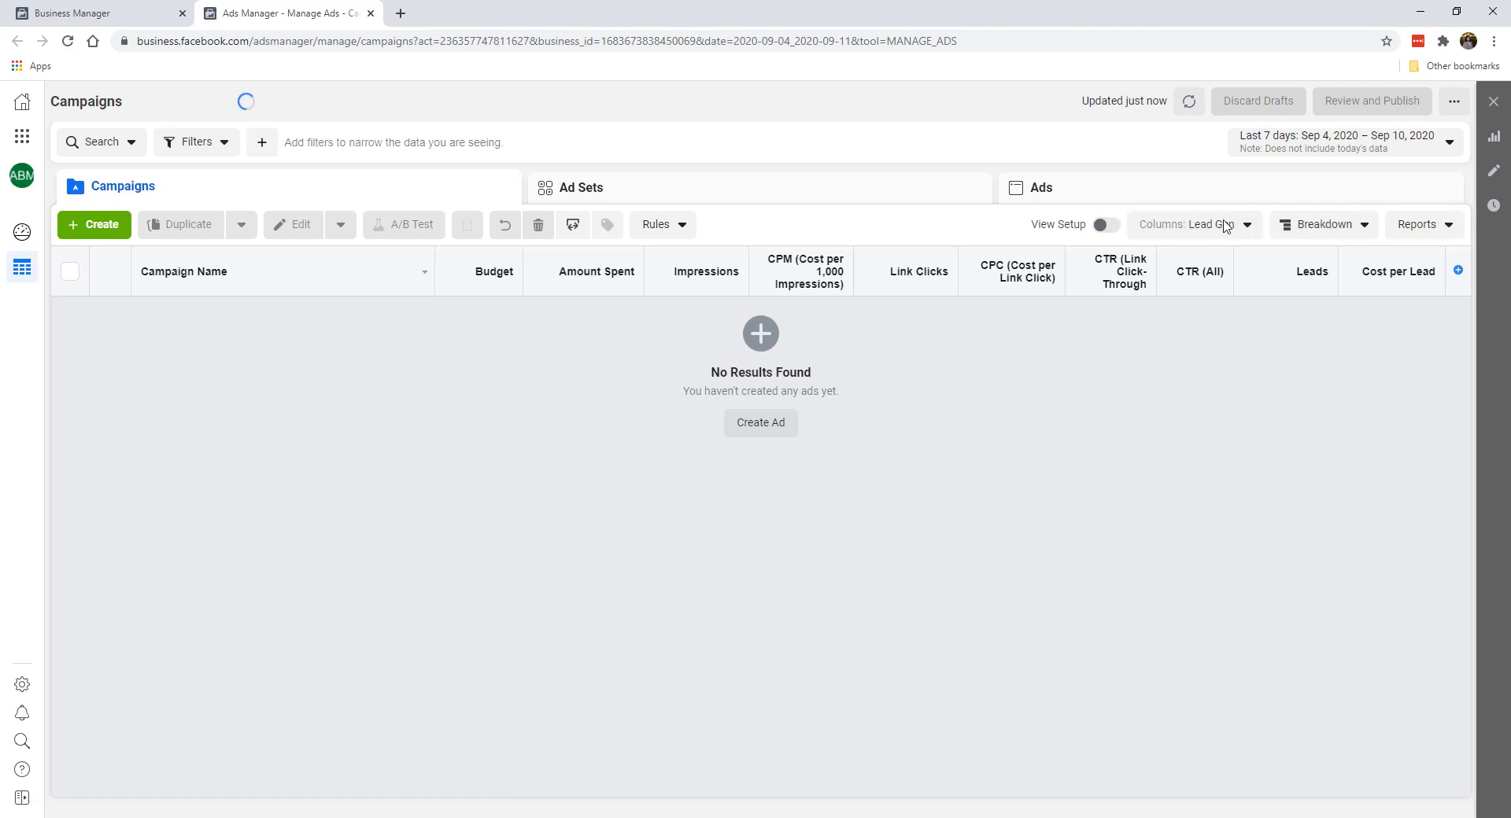
- Switch the campaign table to the Performance column preset and back to the Lead Gen preset
{"action": "left_click", "coordinate": [1233, 228]}
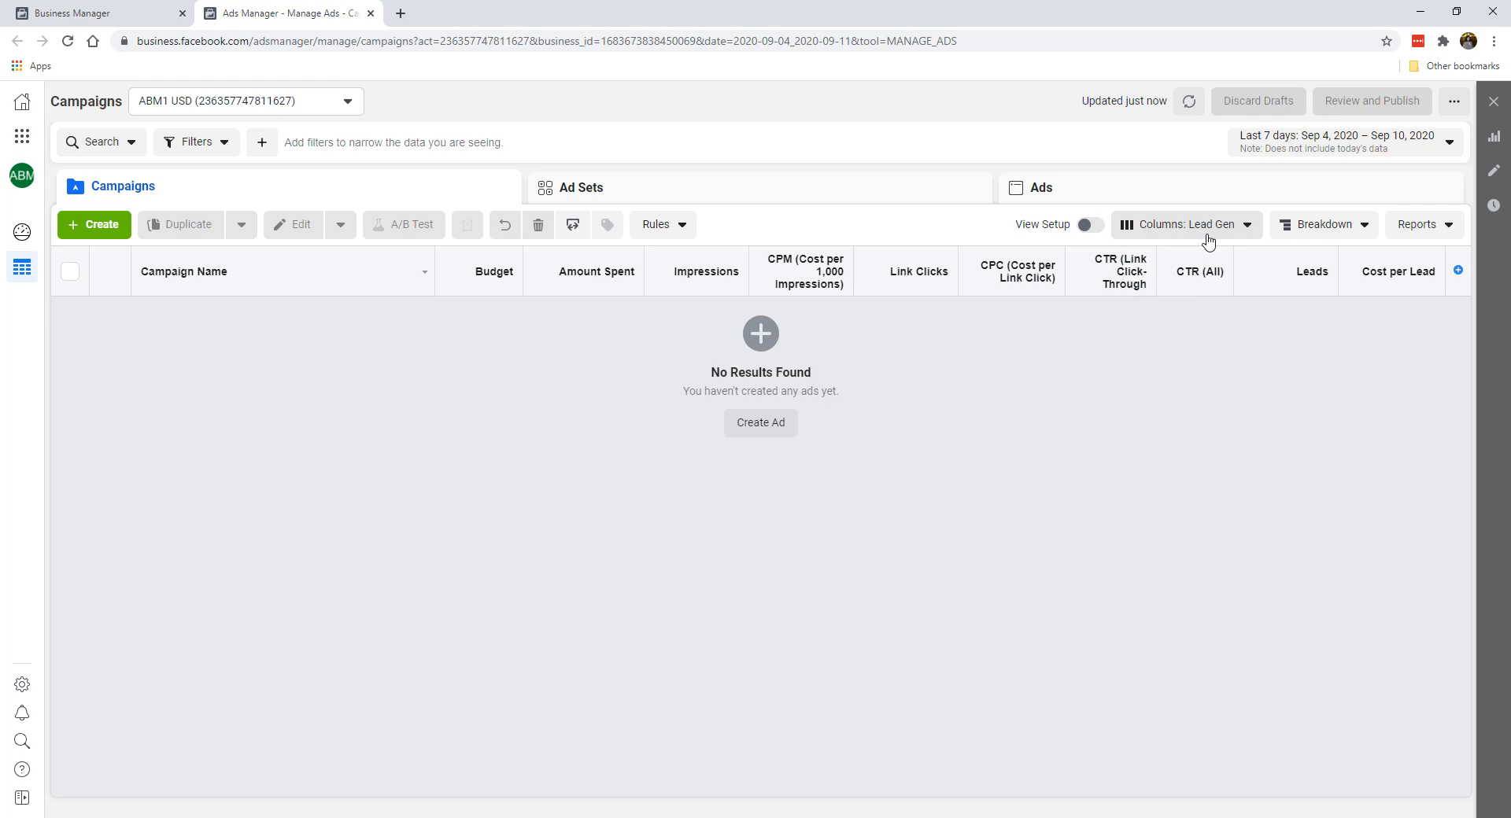
{"action": "left_click", "coordinate": [1207, 231]}
{"action": "left_click", "coordinate": [1176, 269]}
{"action": "left_click", "coordinate": [1178, 228]}
{"action": "scroll", "coordinate": [1164, 441], "scroll_direction": "down", "scroll_amount": 1}
{"action": "left_click", "coordinate": [1141, 576]}
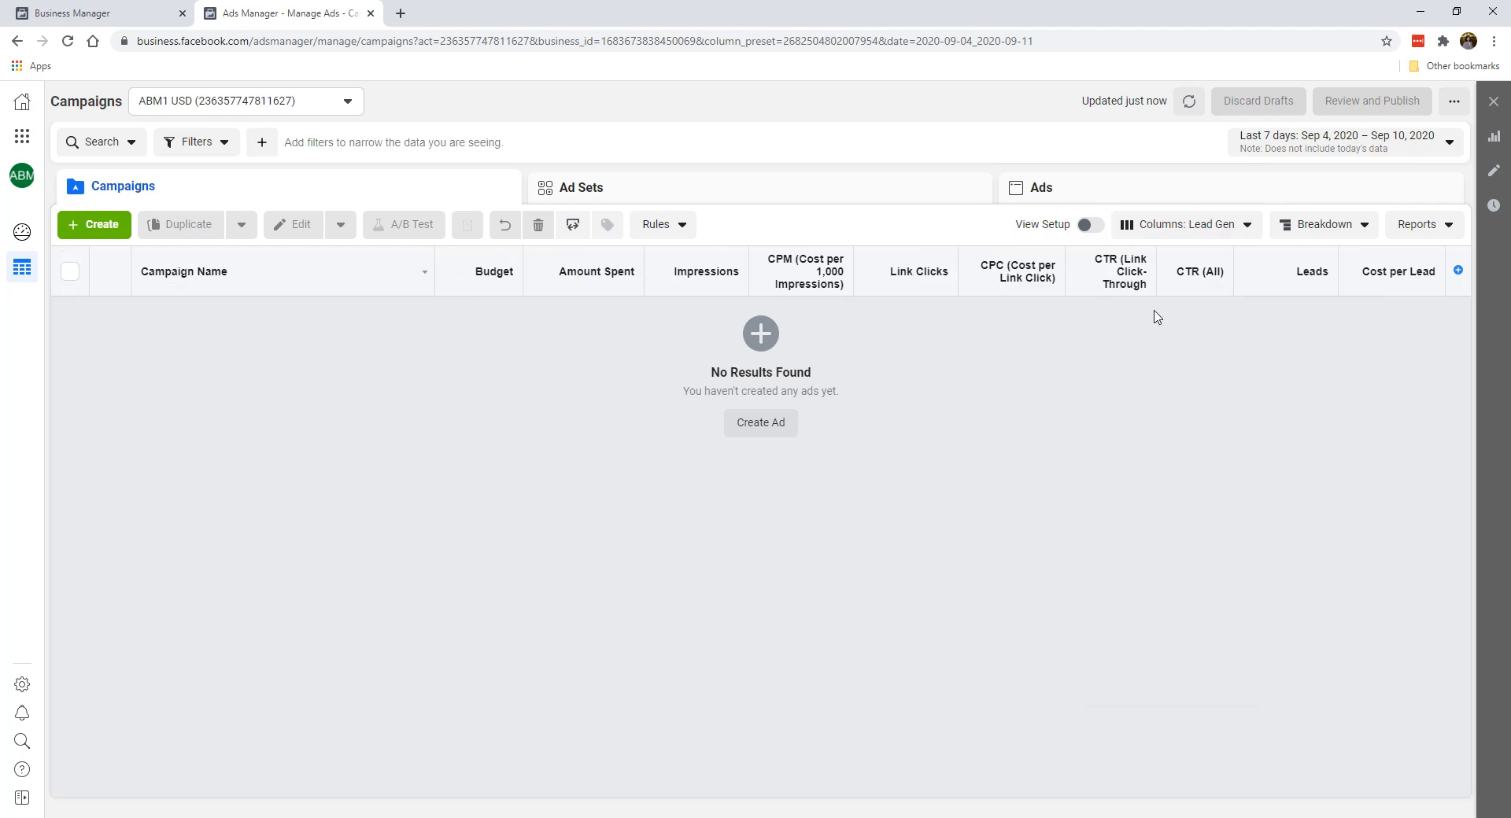
- Open the column customization for the Lead Gen preset, review its selected columns, and close it without applying changes
{"action": "left_click", "coordinate": [1186, 228]}
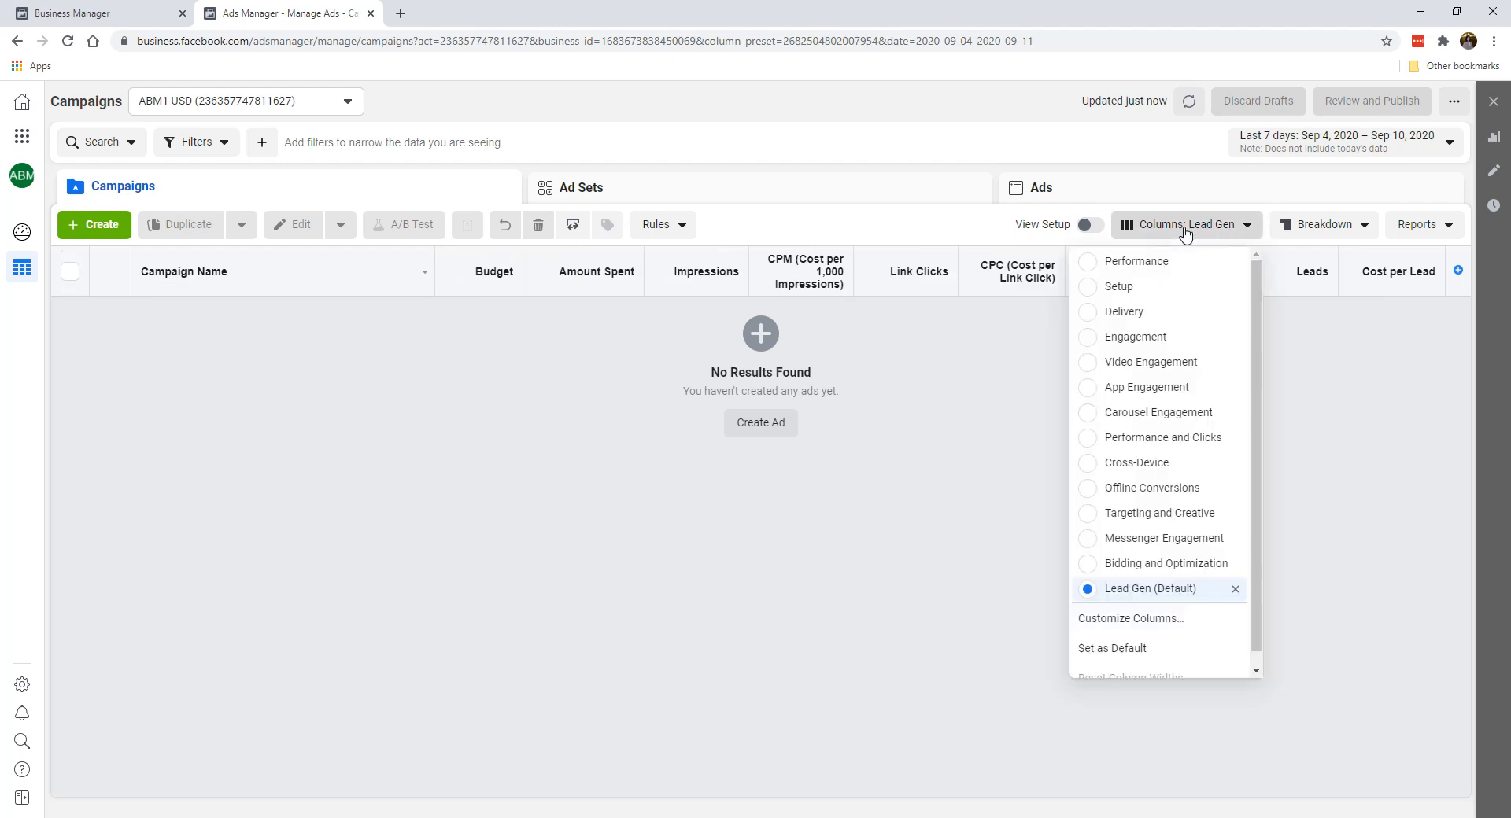
{"action": "scroll", "coordinate": [1149, 472], "scroll_direction": "down", "scroll_amount": 1}
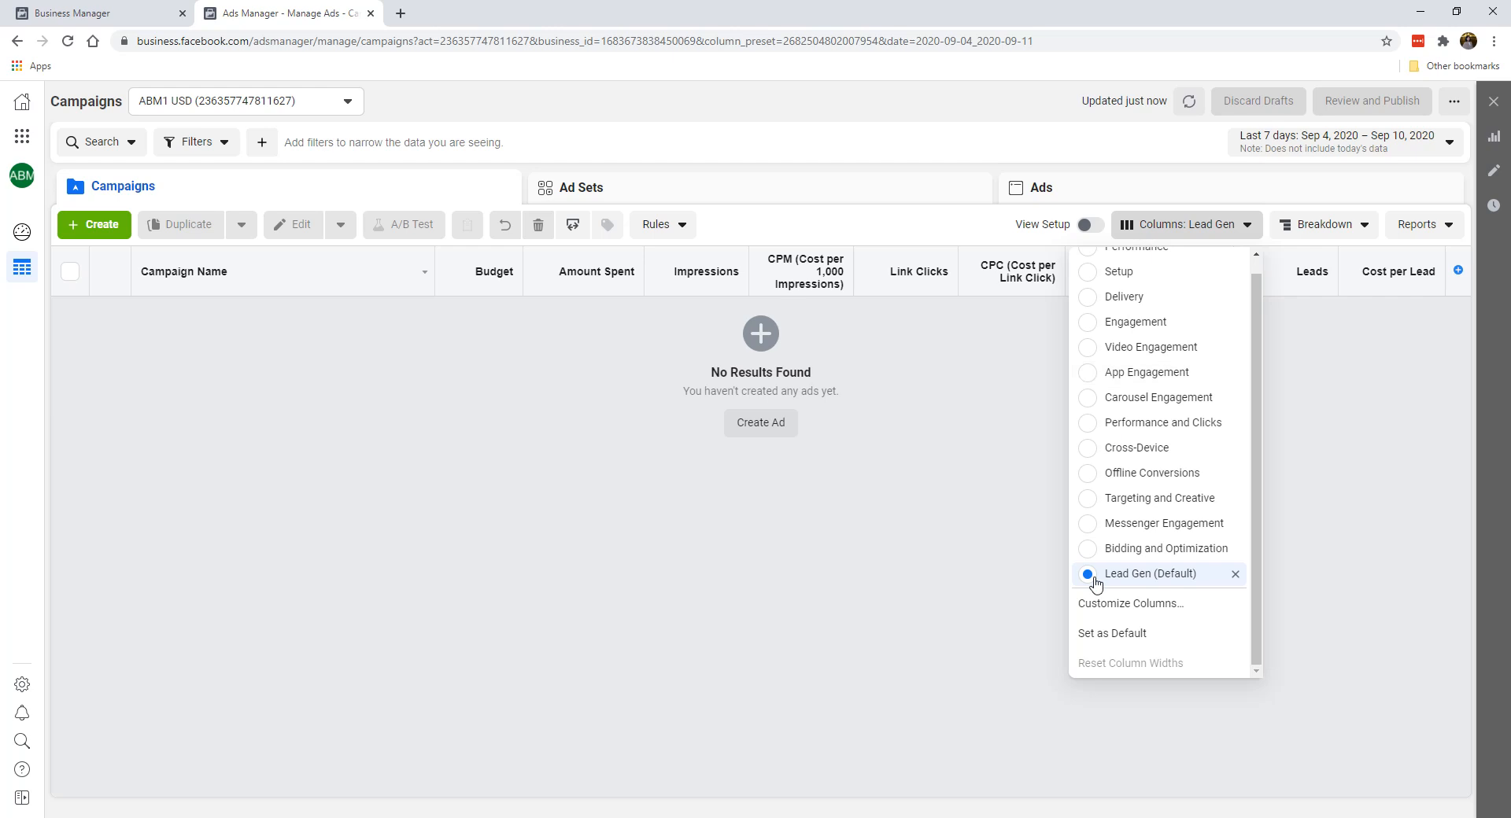
{"action": "left_click", "coordinate": [1130, 604]}
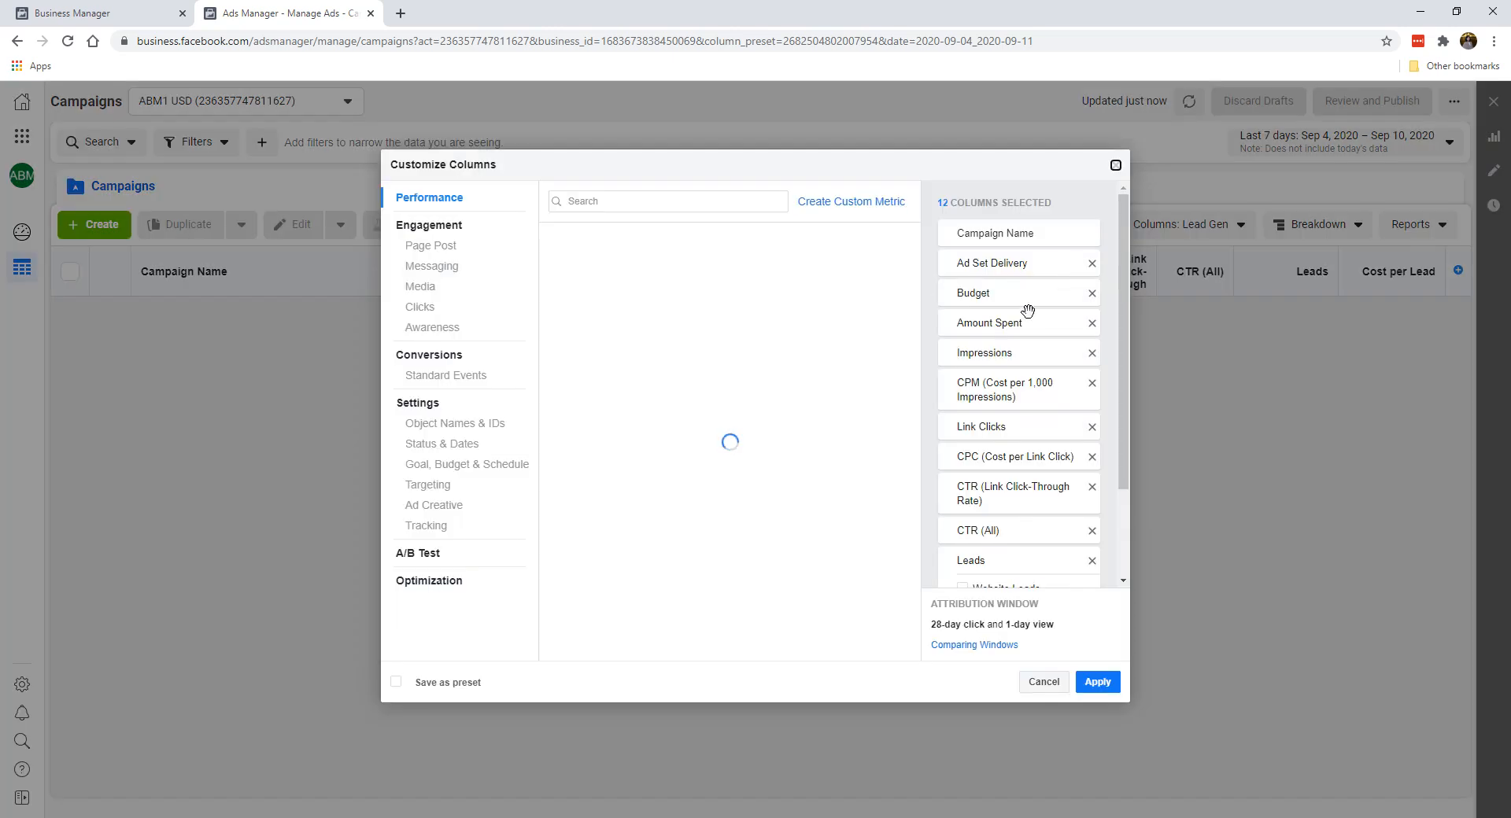
{"action": "scroll", "coordinate": [1015, 354], "scroll_direction": "down", "scroll_amount": 2}
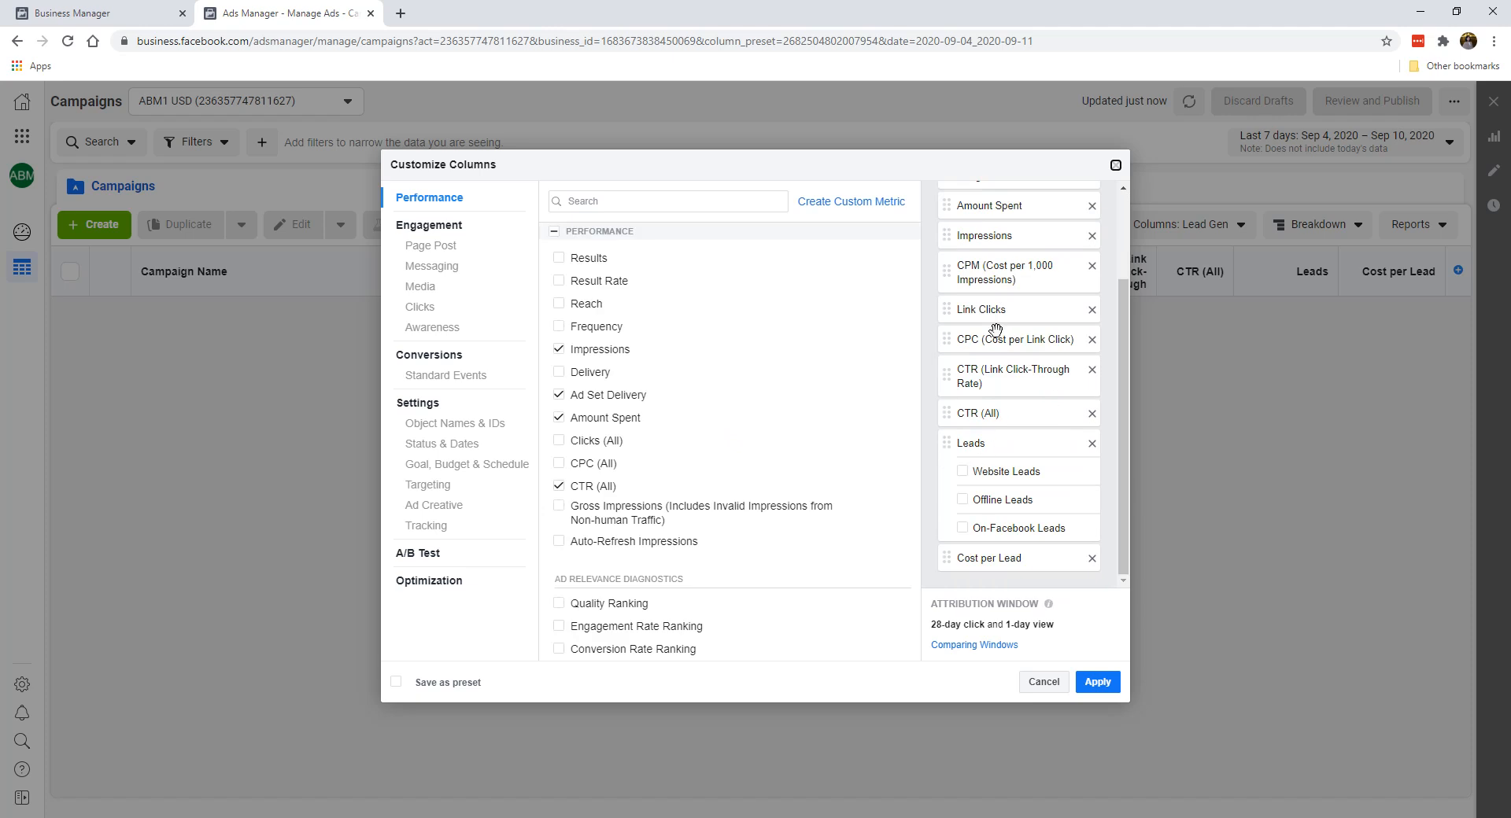
{"action": "scroll", "coordinate": [997, 259], "scroll_direction": "up", "scroll_amount": 3}
{"action": "scroll", "coordinate": [984, 488], "scroll_direction": "down", "scroll_amount": 3}
{"action": "left_click", "coordinate": [1116, 167]}
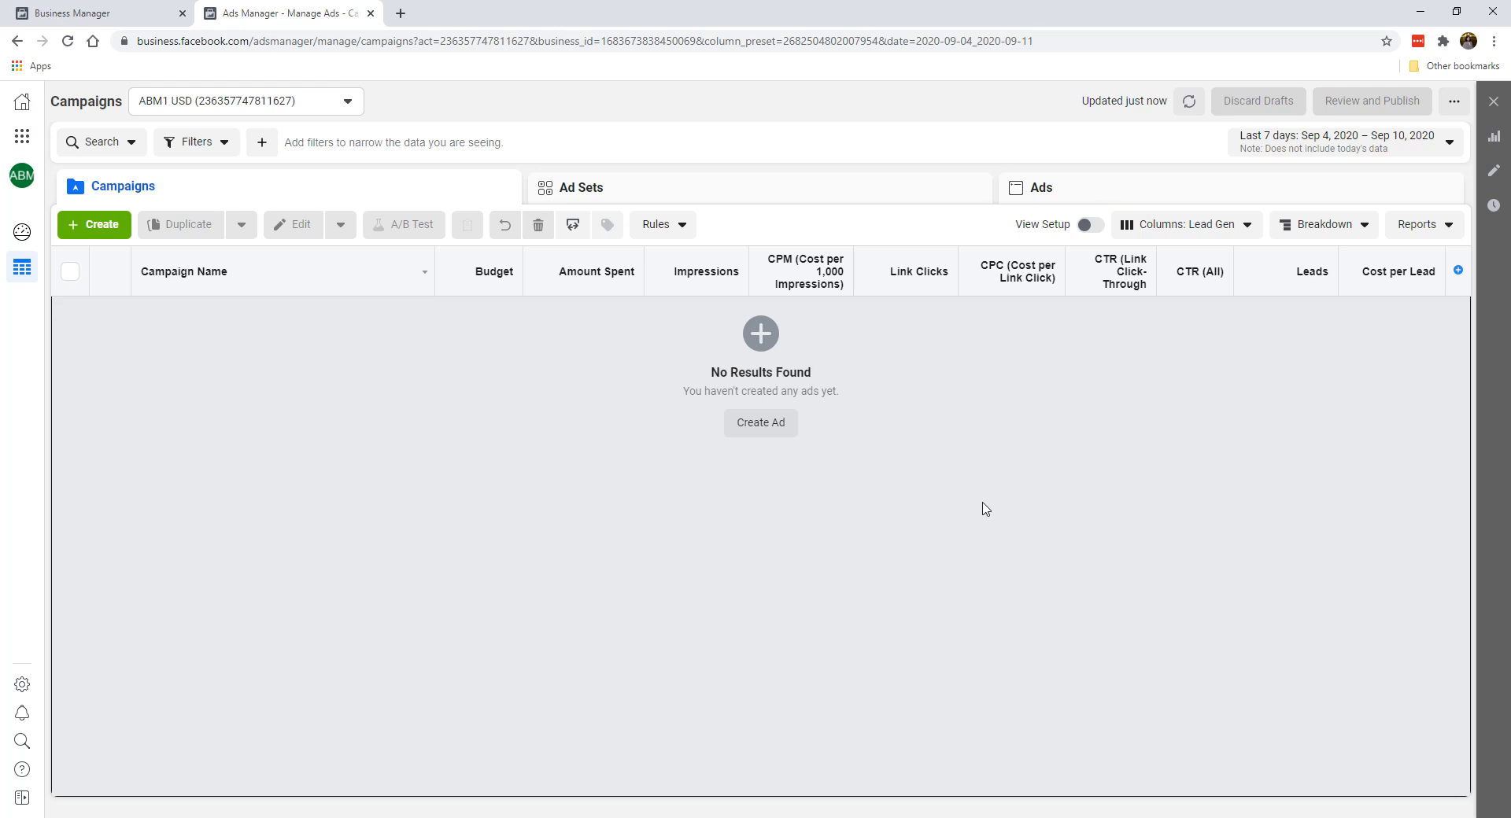